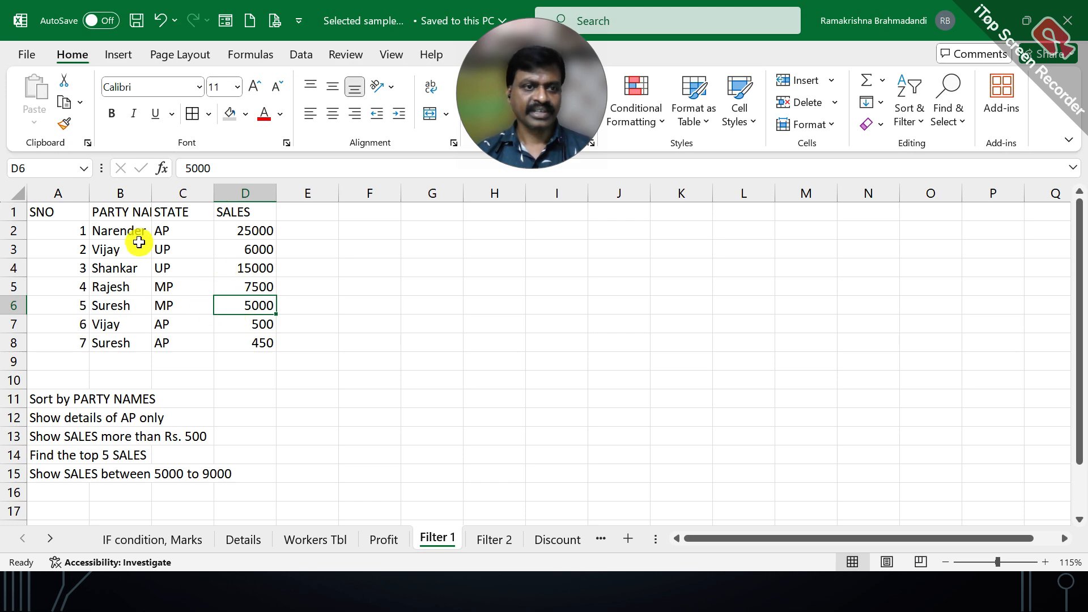
pyautogui.click(112, 247)
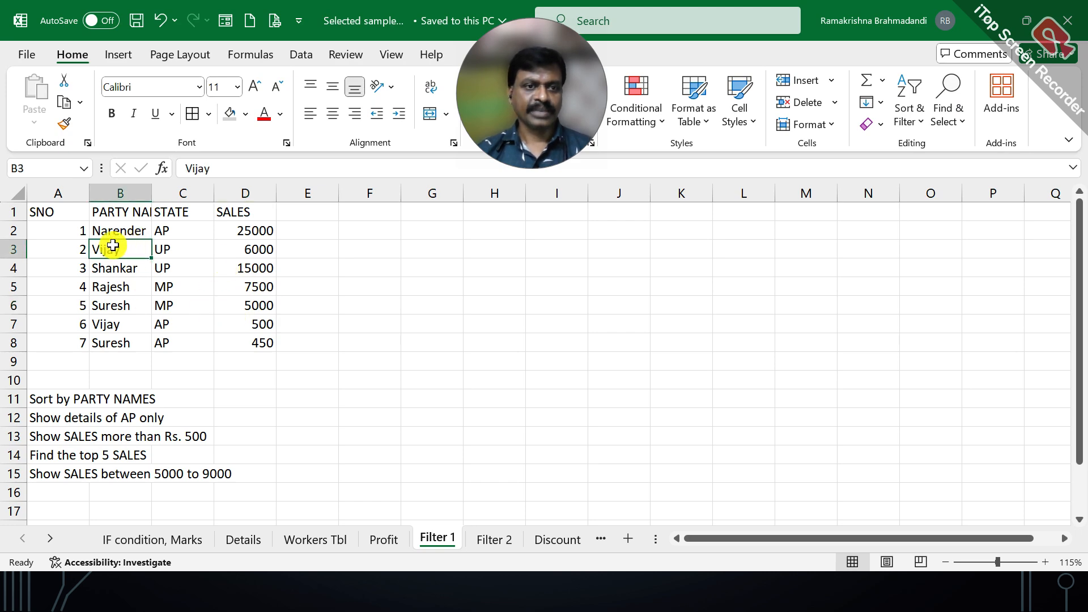
pyautogui.click(49, 209)
pyautogui.click(122, 207)
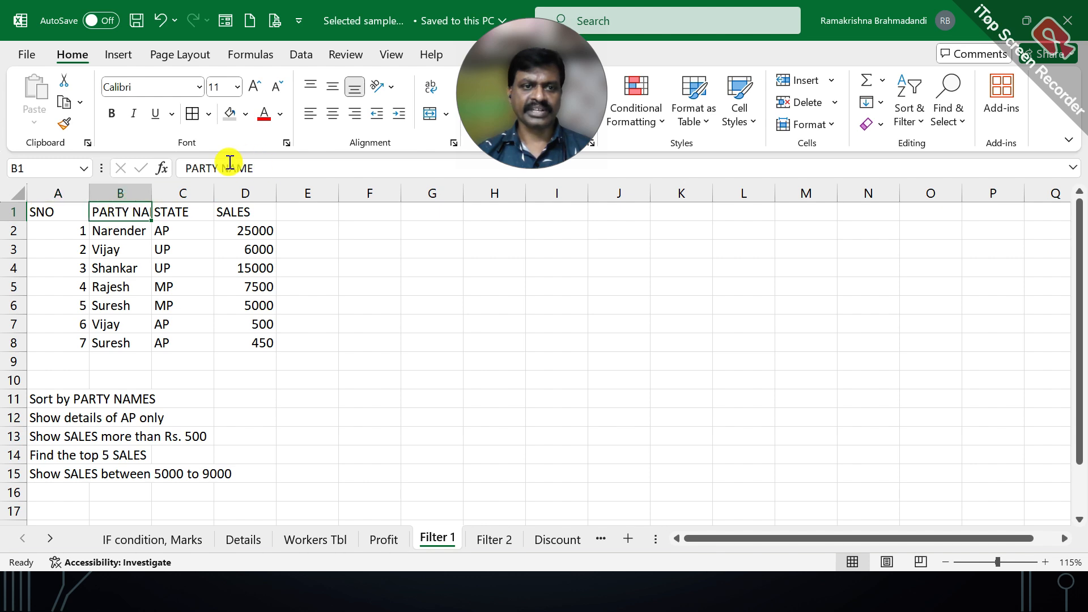
pyautogui.click(187, 212)
pyautogui.click(225, 210)
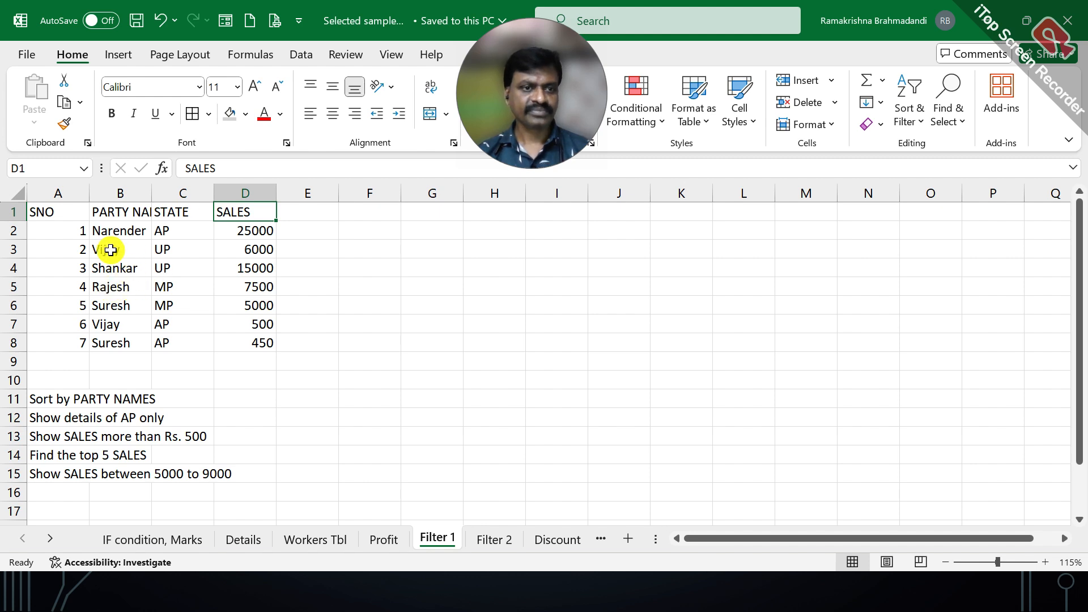
# - Add all borders to the table A1:D8 and format its header row with grey fill and bold text
pyautogui.moveTo(67, 212); pyautogui.dragTo(217, 335)
pyautogui.click(195, 112)
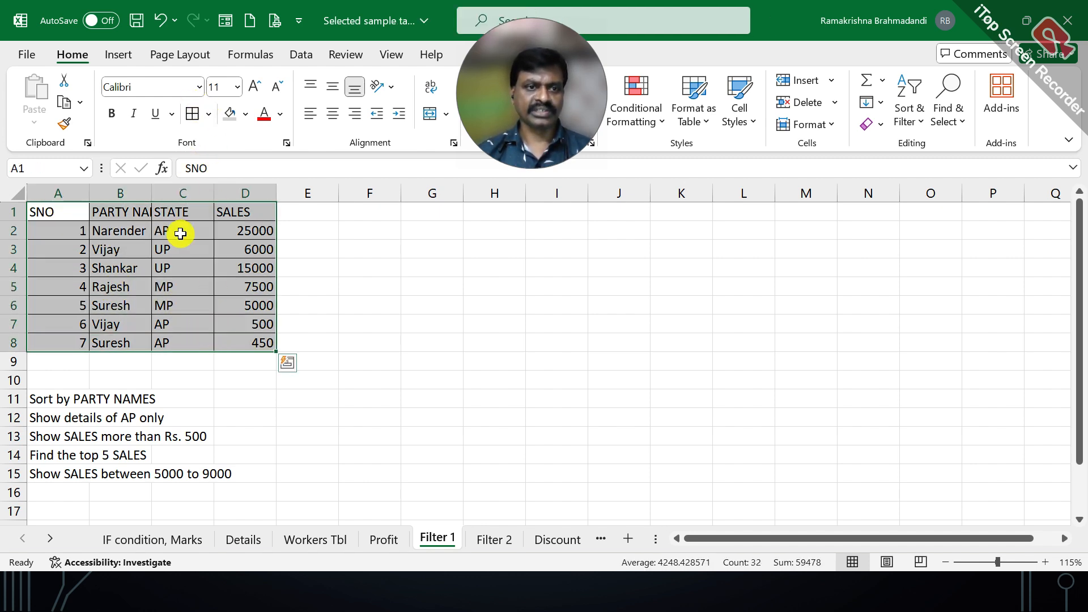
pyautogui.click(53, 210)
pyautogui.moveTo(54, 210); pyautogui.dragTo(221, 209)
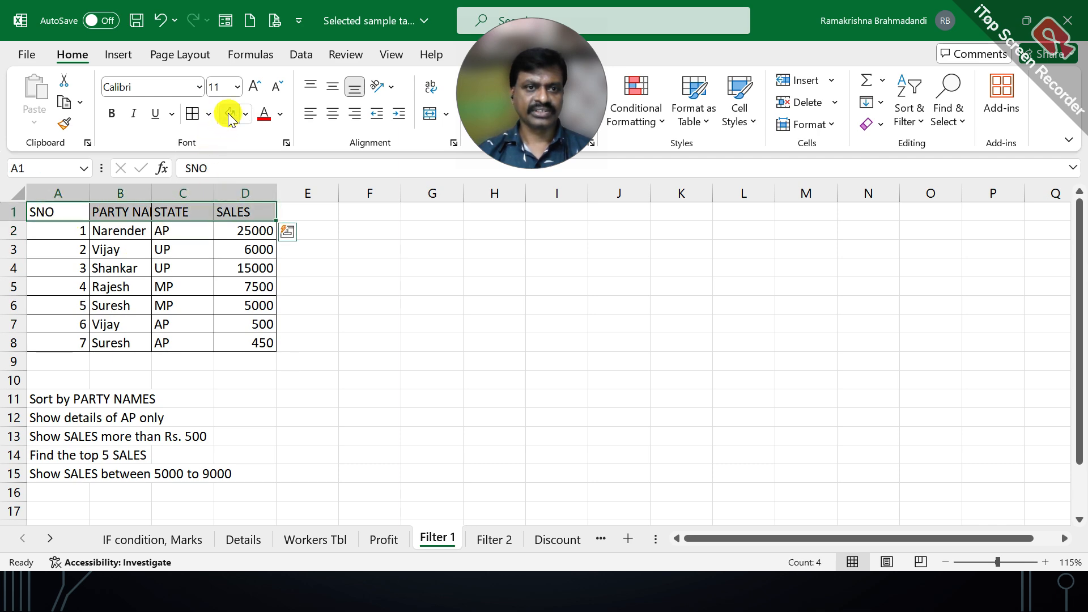
pyautogui.click(229, 113)
pyautogui.click(112, 116)
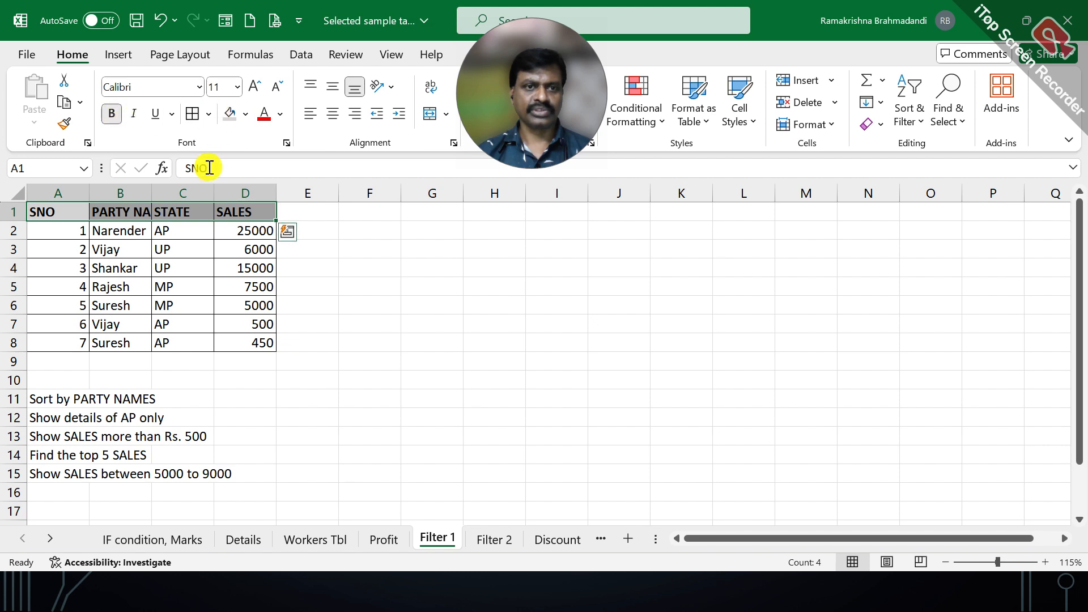
# - Fit the widths of the PARTY NAME and SNO columns to their contents
pyautogui.doubleClick(151, 194)
pyautogui.click(187, 278)
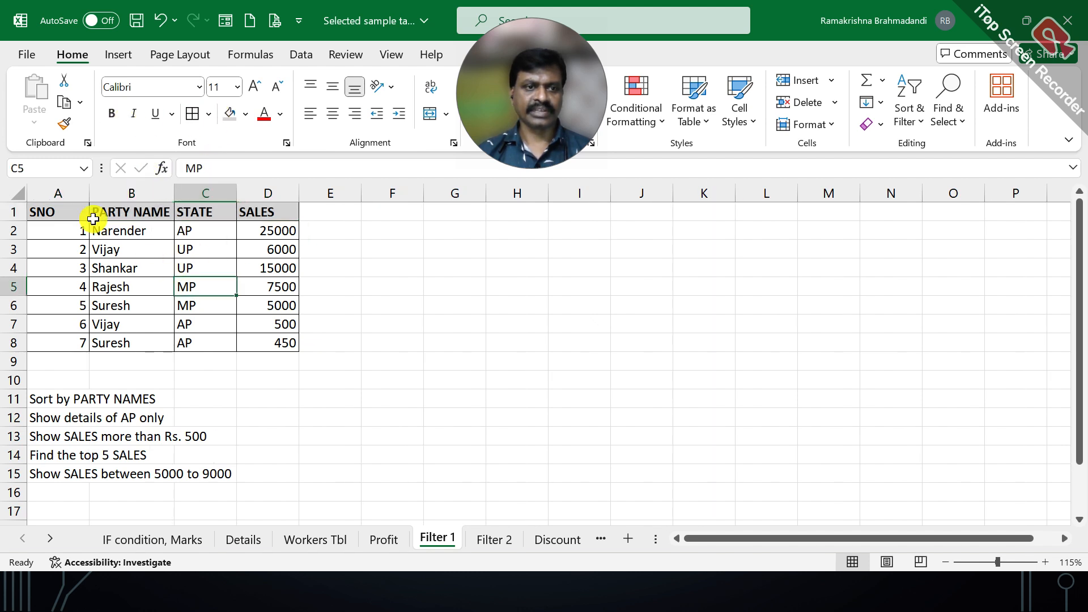
pyautogui.moveTo(89, 193); pyautogui.dragTo(51, 338)
# - Centre the serial numbers in A2:A8 and increase the indent of the party names and states in B2:C8
pyautogui.click(49, 227)
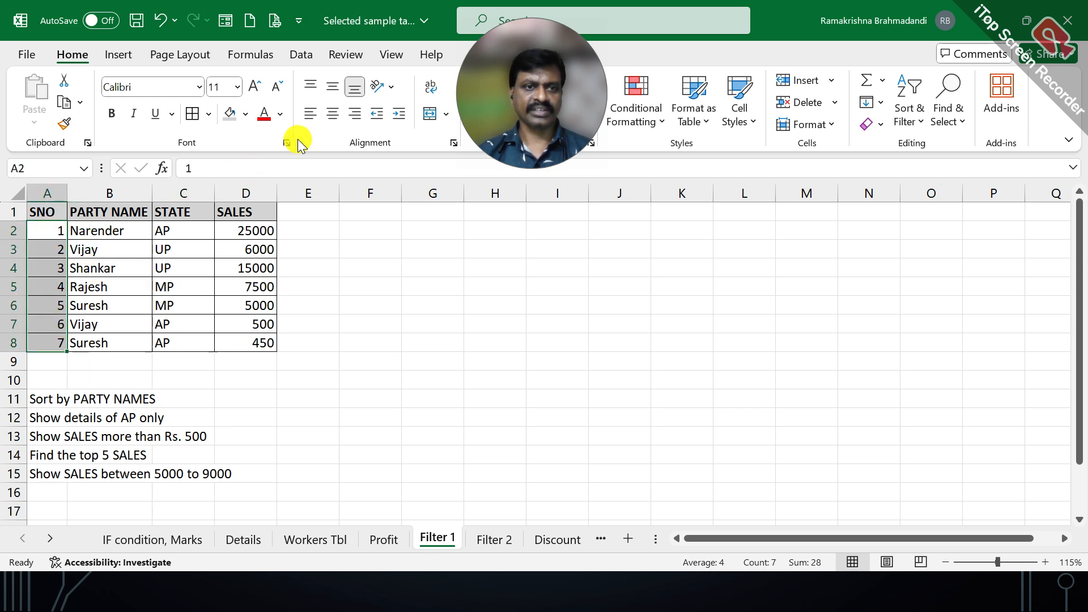
pyautogui.click(333, 113)
pyautogui.click(221, 301)
pyautogui.moveTo(127, 230); pyautogui.dragTo(168, 337)
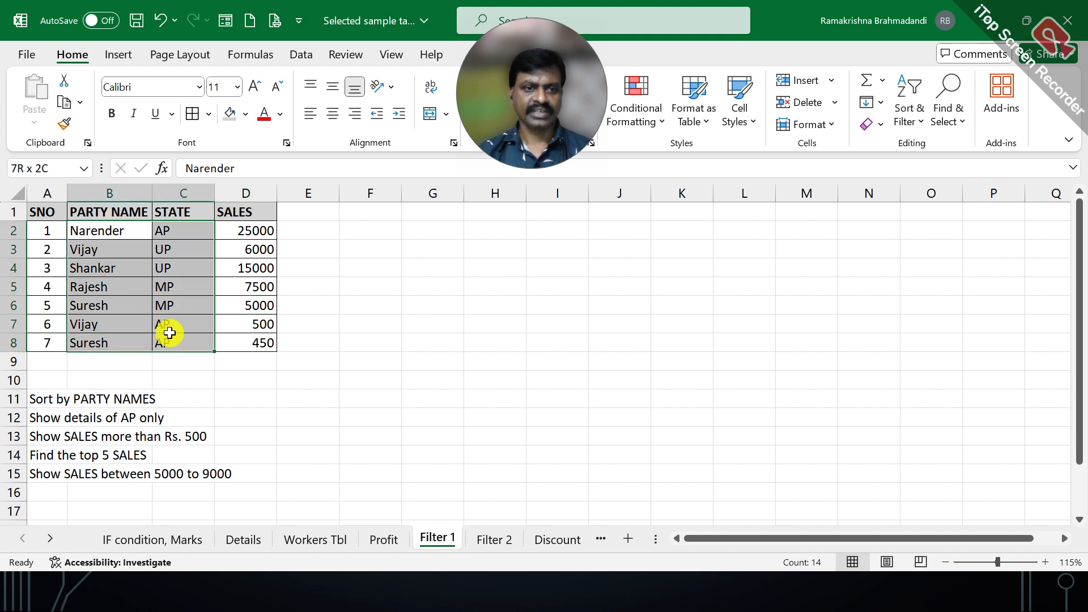
pyautogui.click(399, 113)
# - Right-align the SALES values in D2:D8 with an increased indent from the right cell border
pyautogui.moveTo(245, 228); pyautogui.dragTo(259, 340)
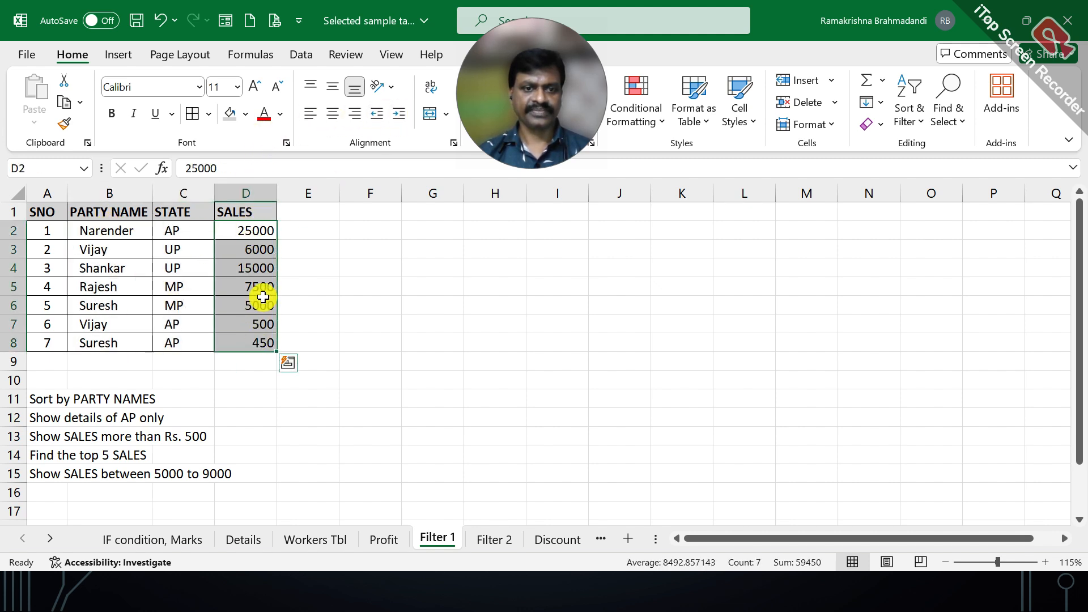
pyautogui.click(399, 116)
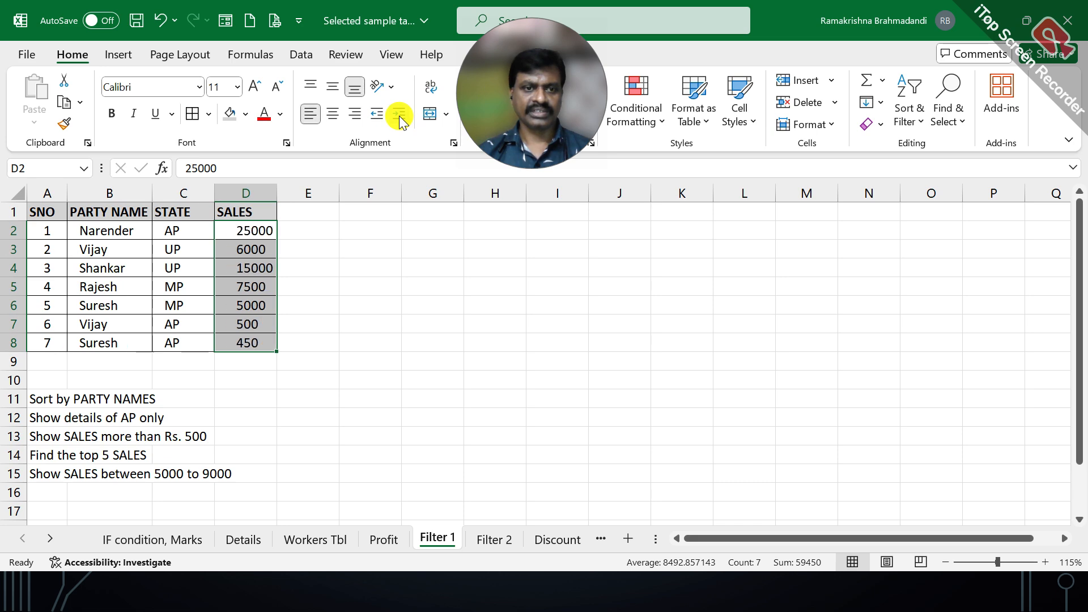
pyautogui.click(355, 118)
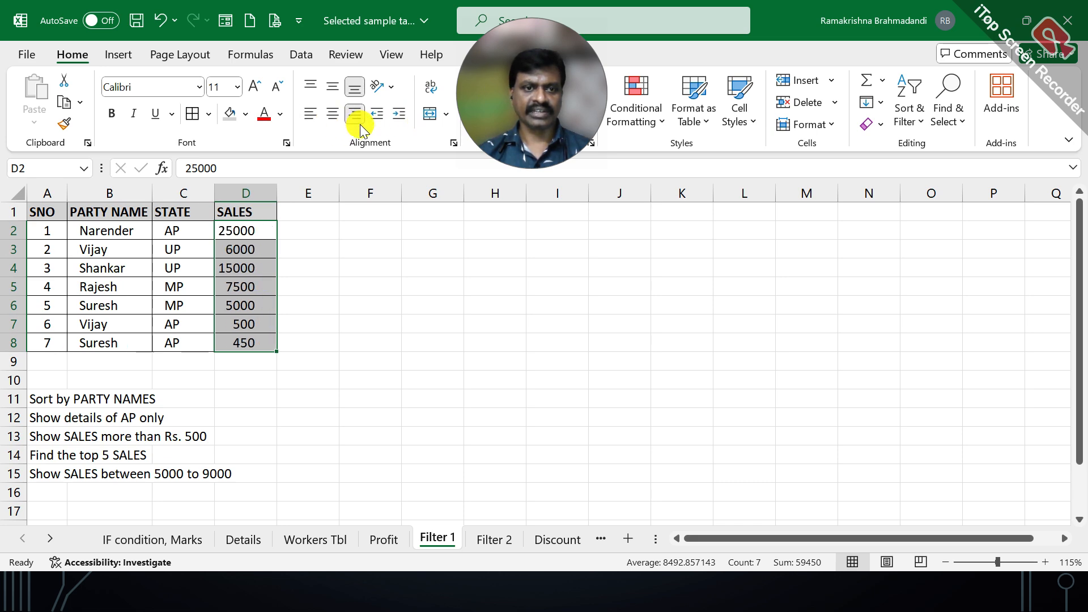
pyautogui.click(358, 116)
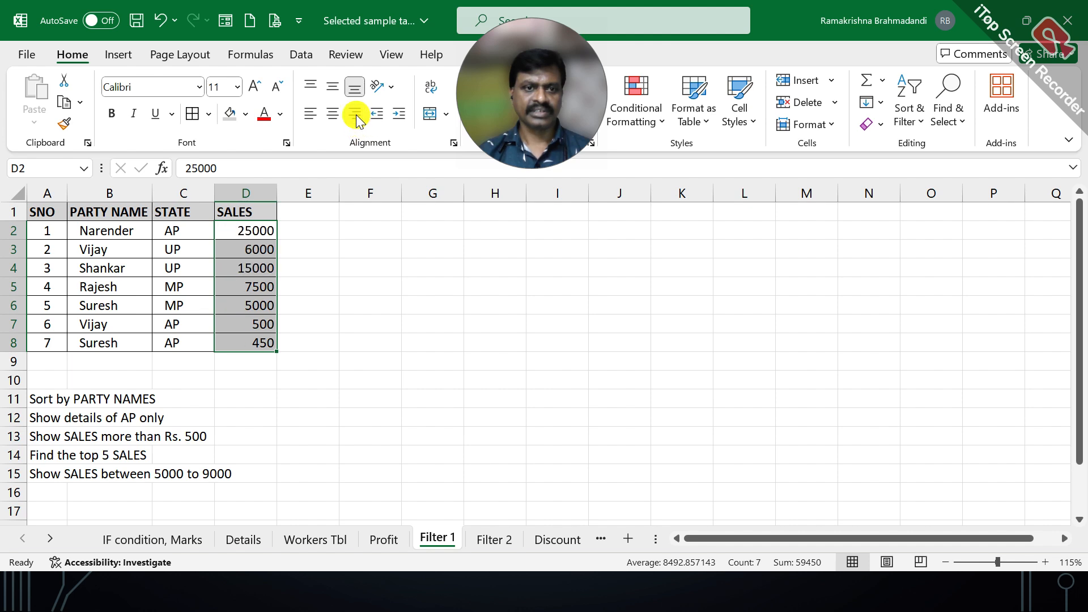
pyautogui.click(397, 117)
pyautogui.click(256, 302)
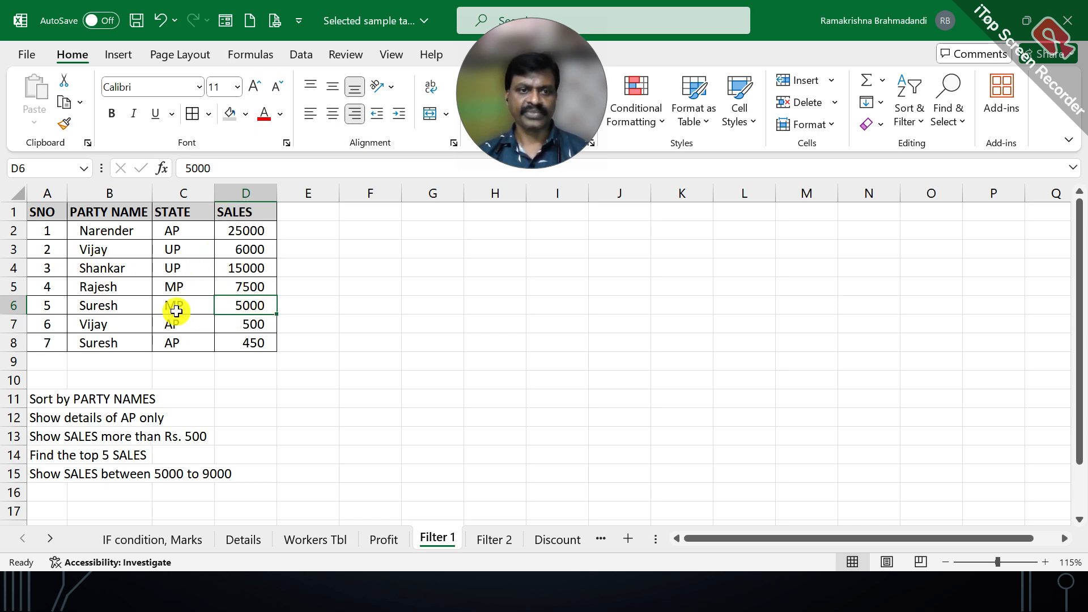
# - Save the workbook with the formatted table
pyautogui.keyDown('ctrl'); pyautogui.scroll(1, 177, 310); pyautogui.keyUp('ctrl')
pyautogui.scroll(1, 176, 310)
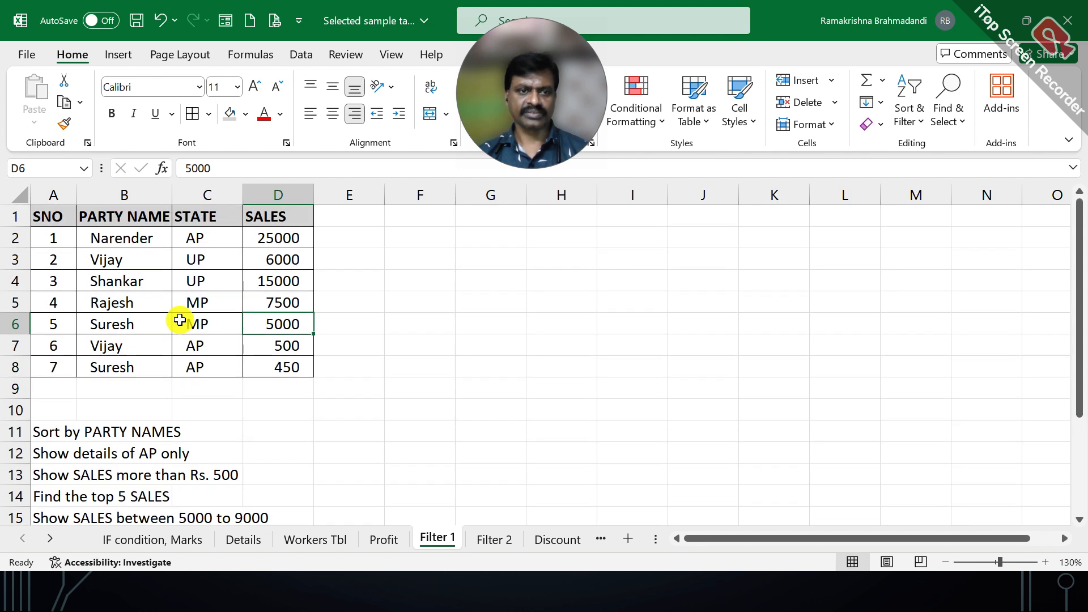
pyautogui.click(267, 259)
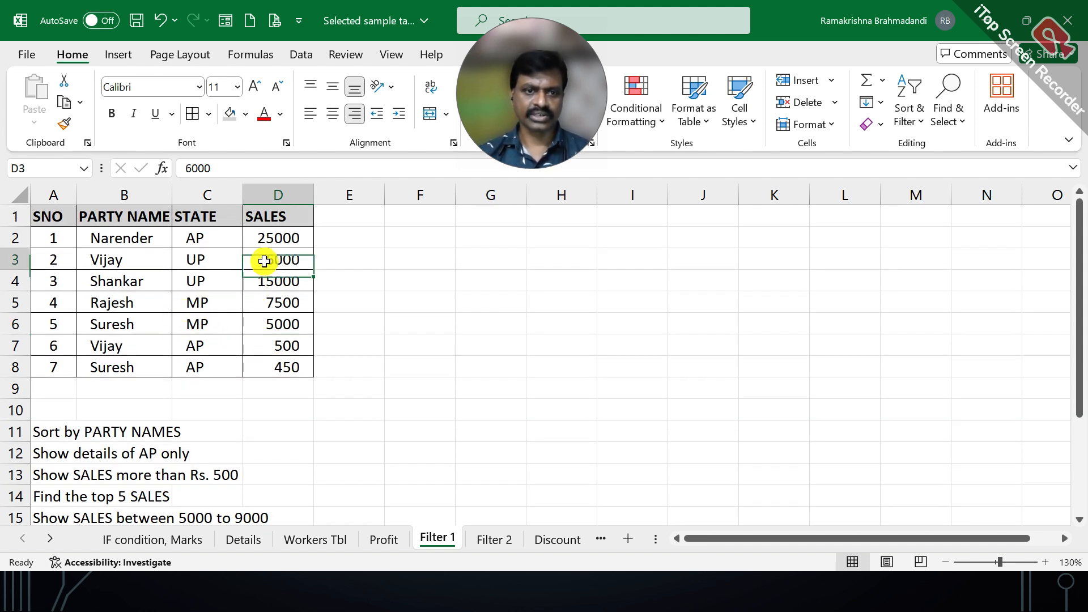
pyautogui.click(142, 25)
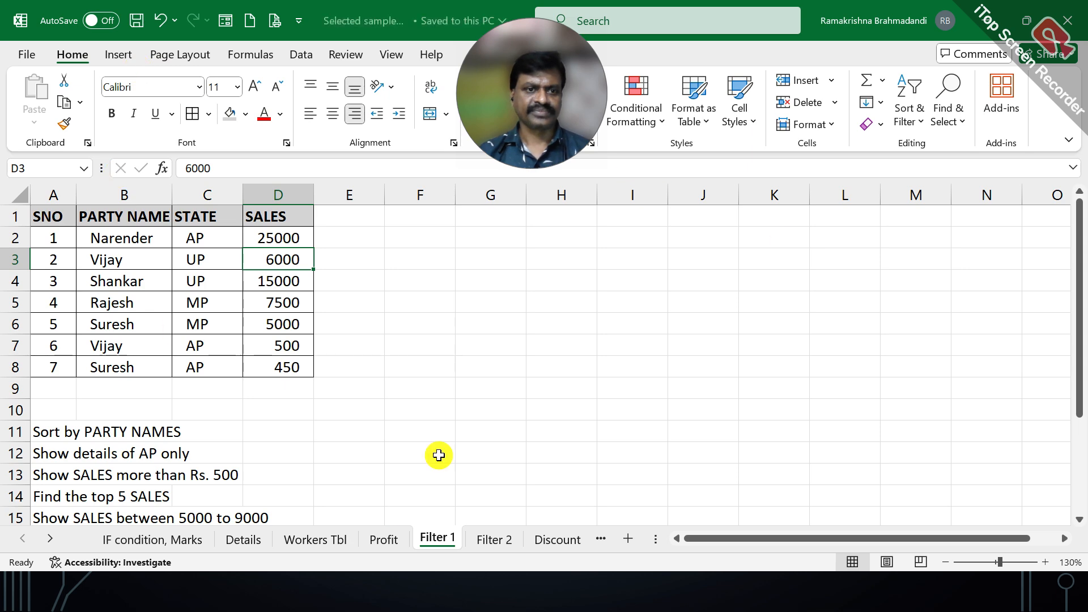
# - Sort only the party names in B2:B8 from A to Z, continuing with the current selection
pyautogui.click(48, 432)
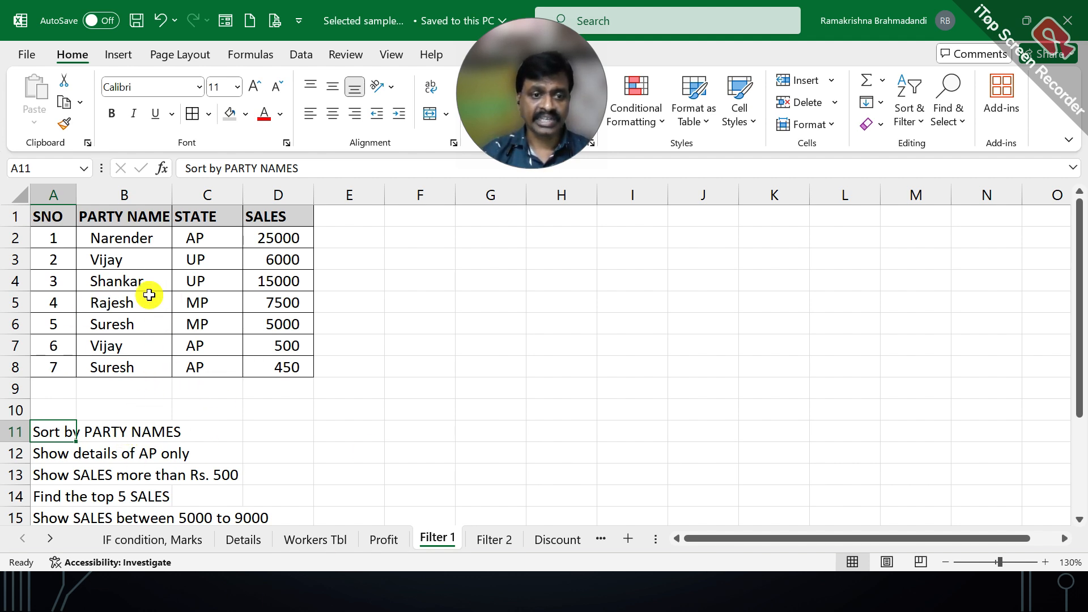
pyautogui.moveTo(125, 237); pyautogui.dragTo(120, 359)
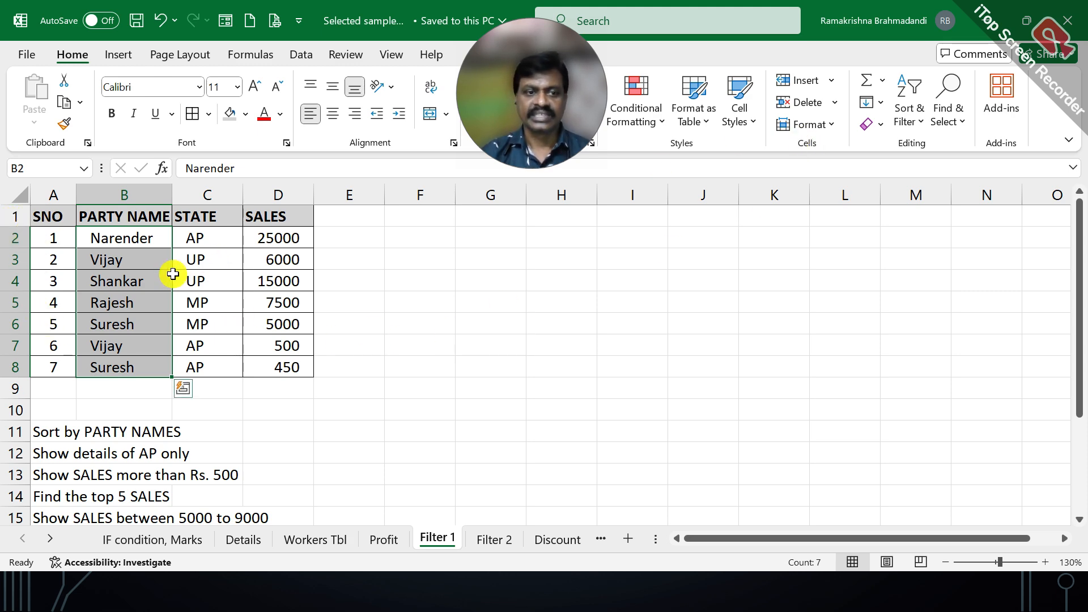
pyautogui.click(305, 62)
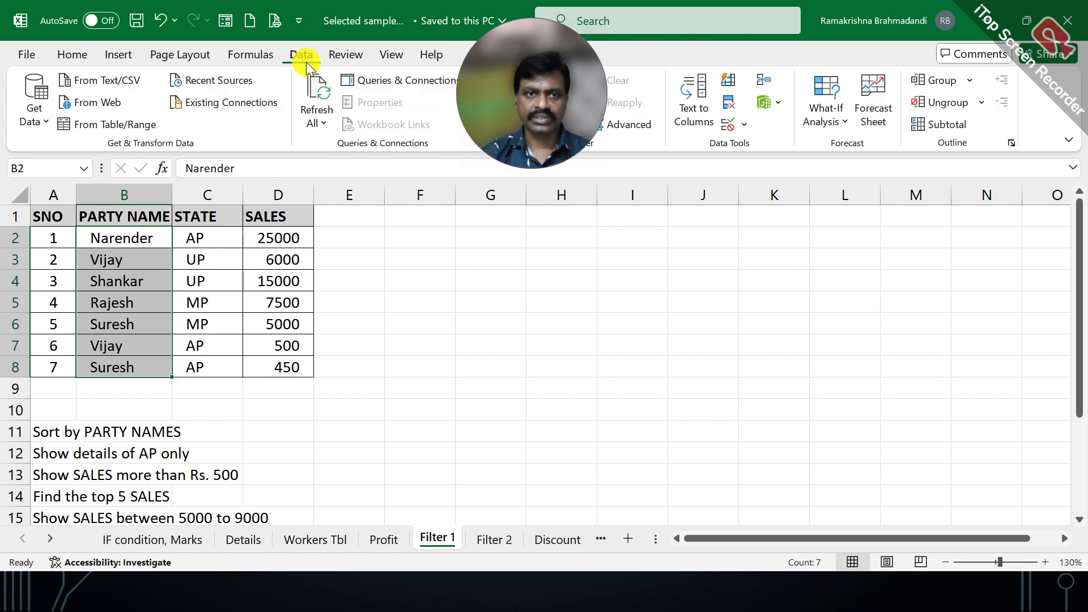
pyautogui.moveTo(529, 93); pyautogui.dragTo(395, 88)
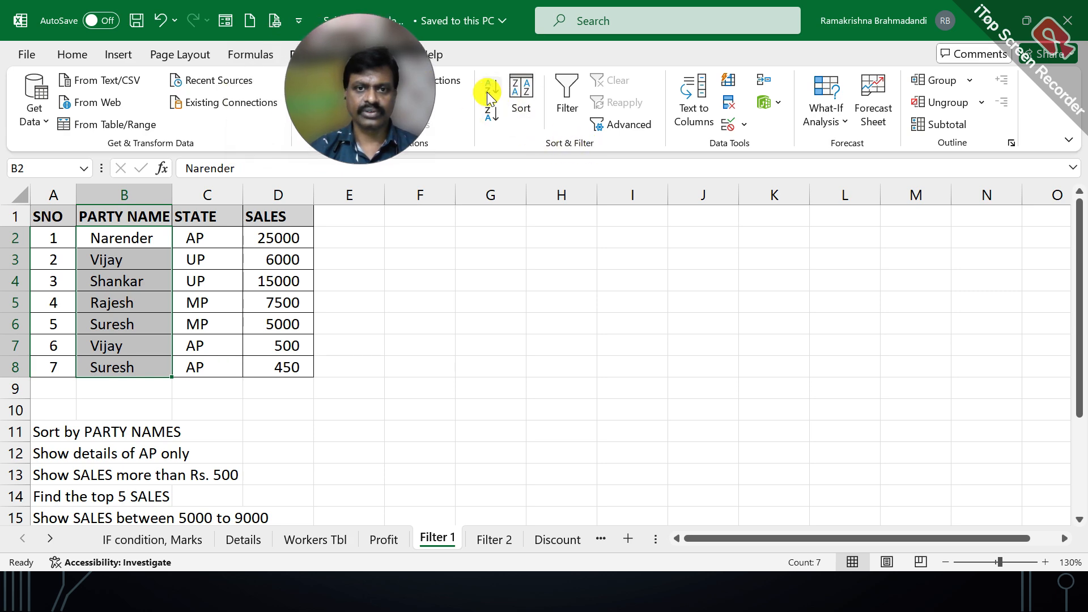
pyautogui.click(72, 54)
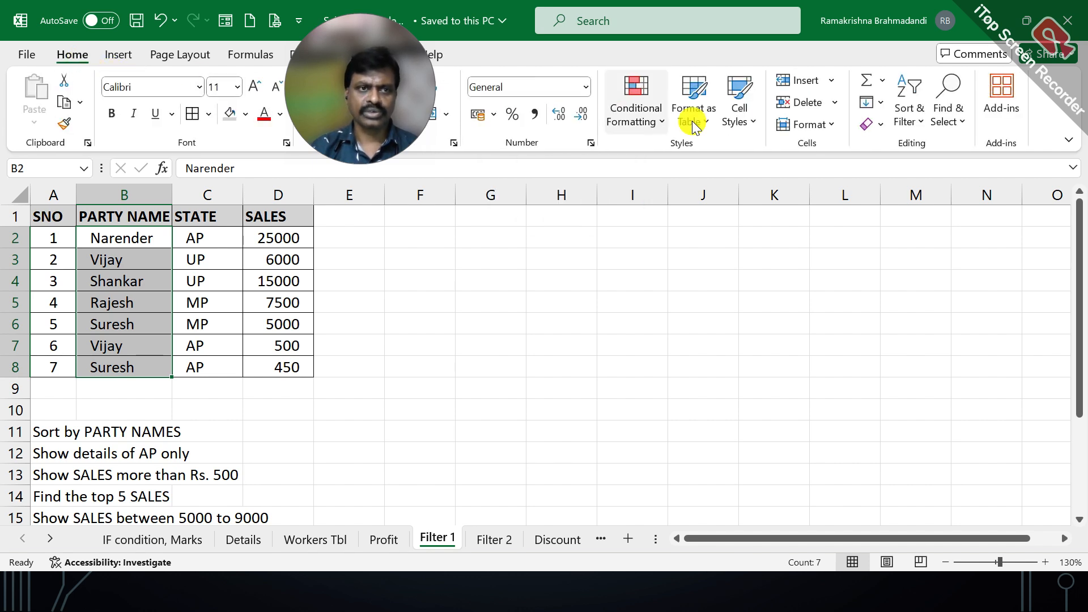
pyautogui.click(913, 125)
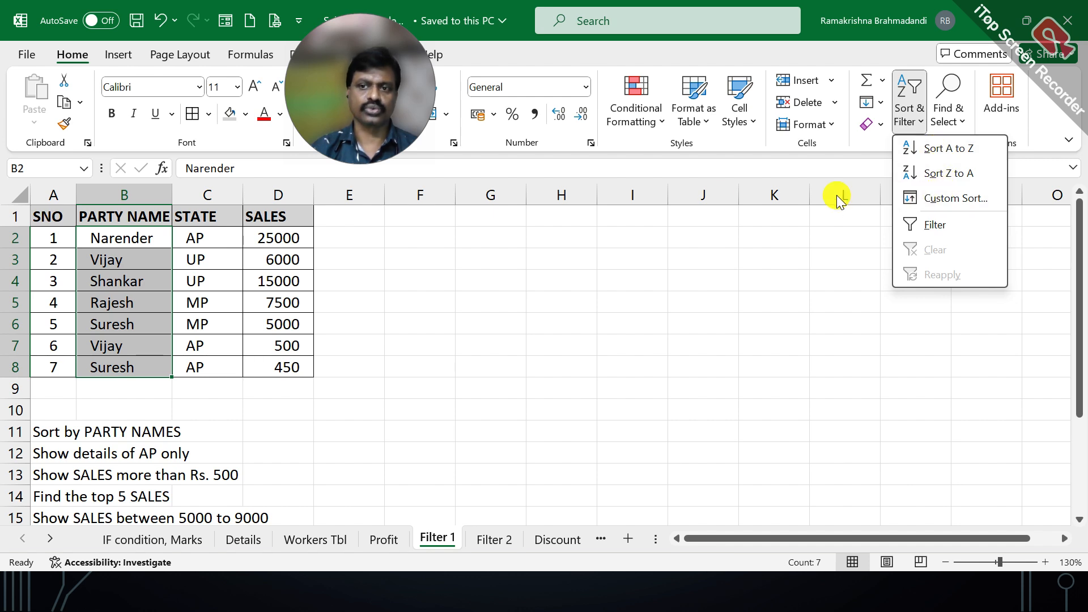
pyautogui.click(319, 61)
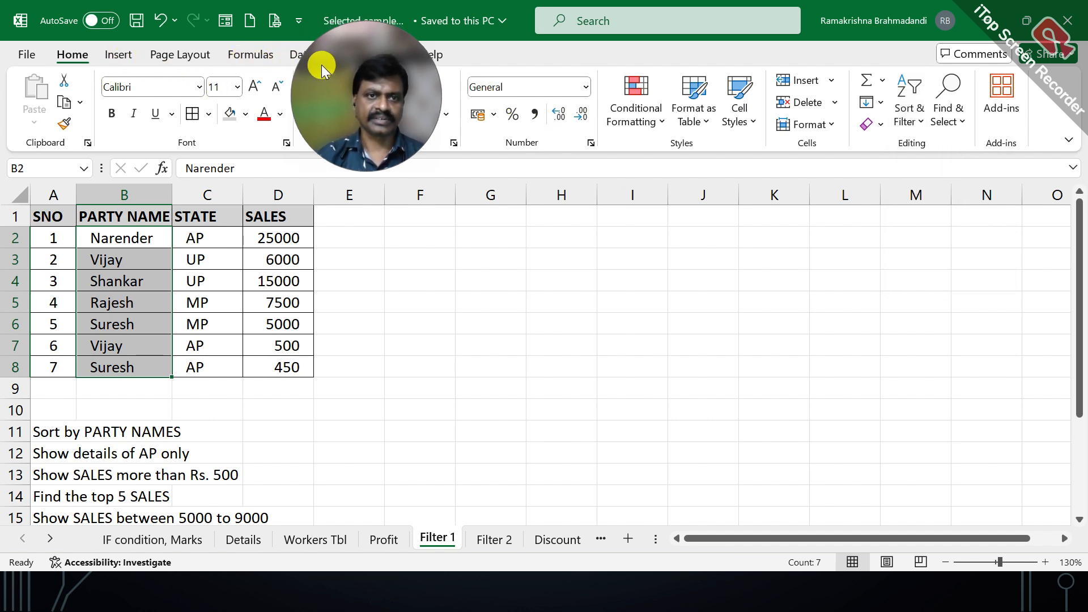
pyautogui.click(290, 55)
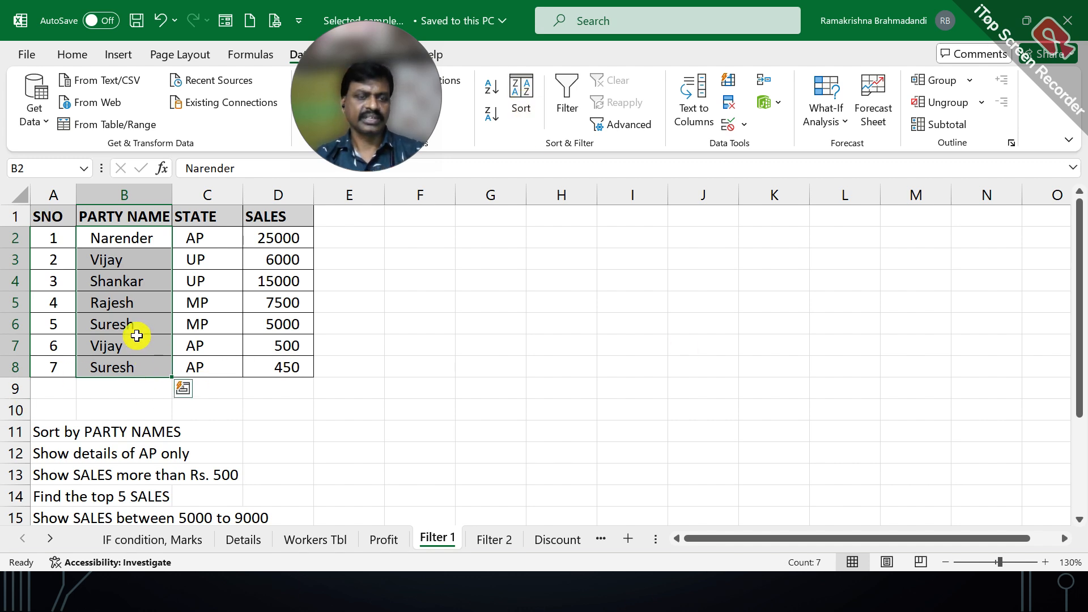
pyautogui.click(491, 92)
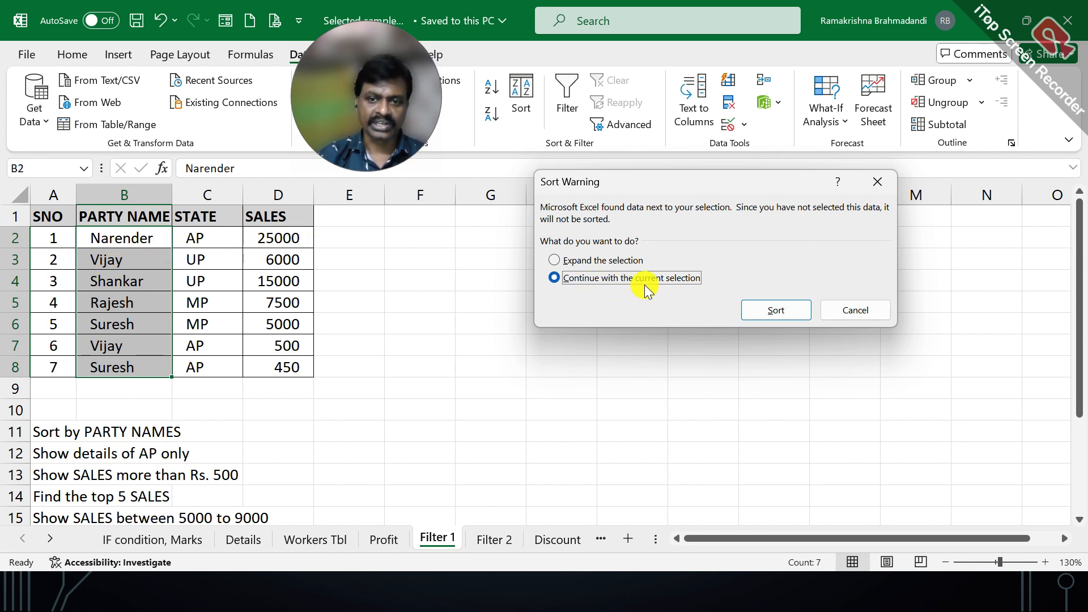
pyautogui.click(763, 315)
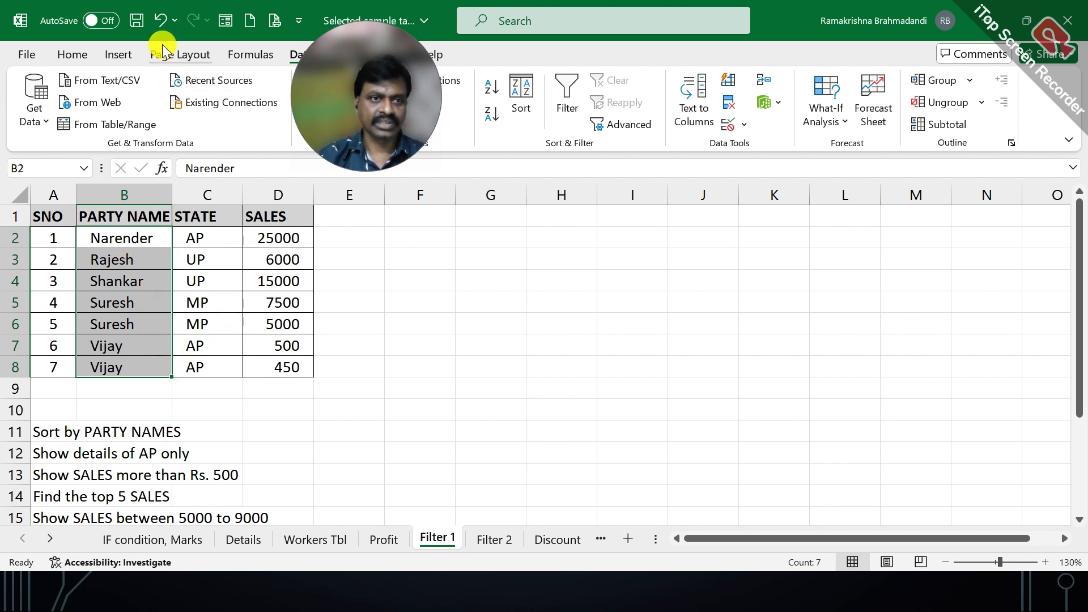
# - Undo the names-only sort, redo it to compare the rows, and undo it again
pyautogui.click(161, 20)
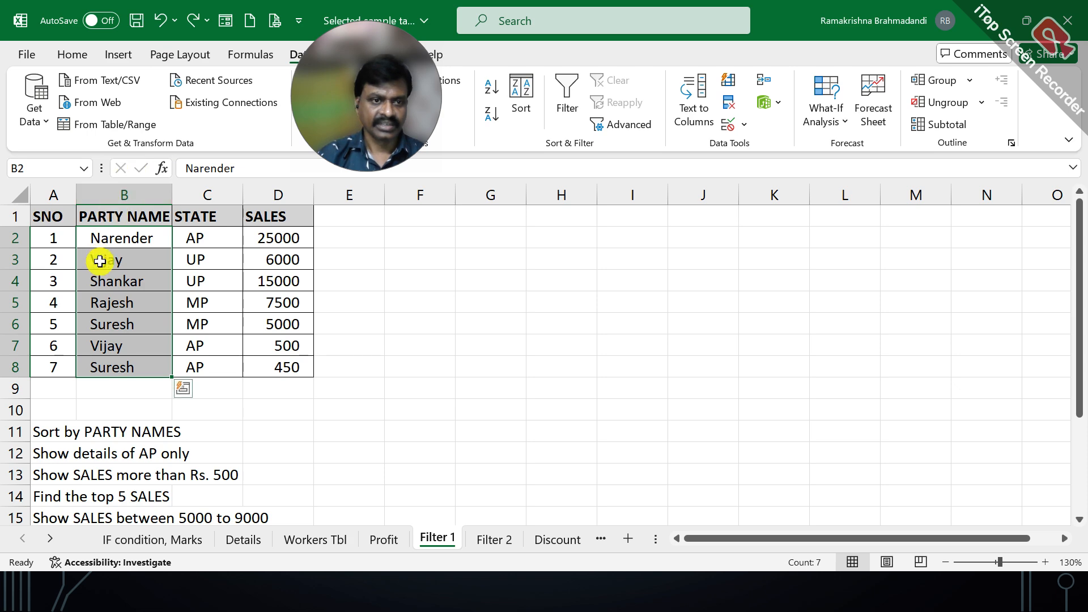
pyautogui.click(190, 21)
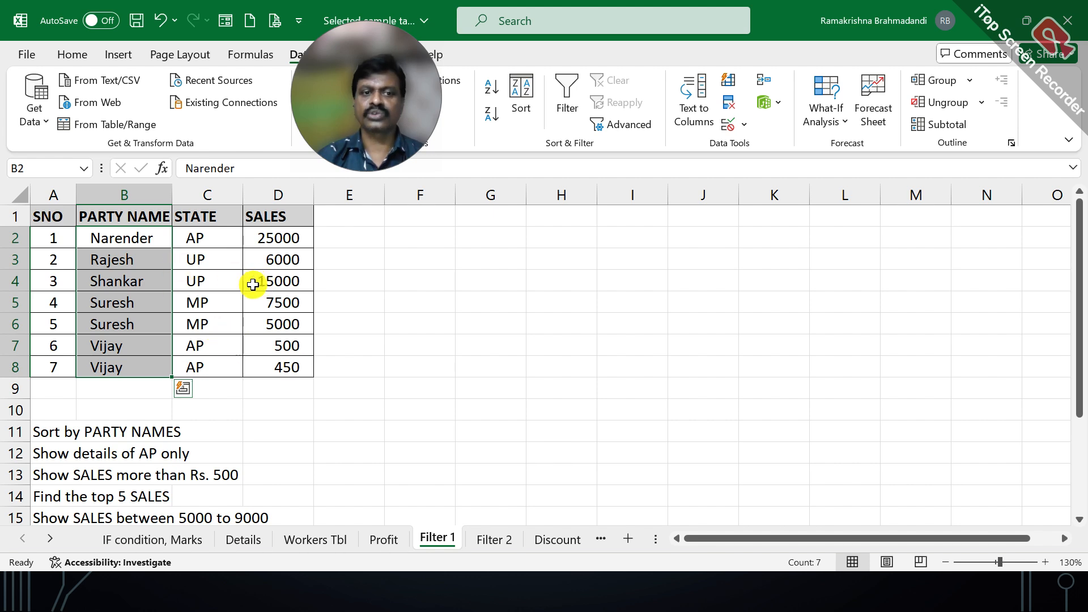
pyautogui.click(158, 22)
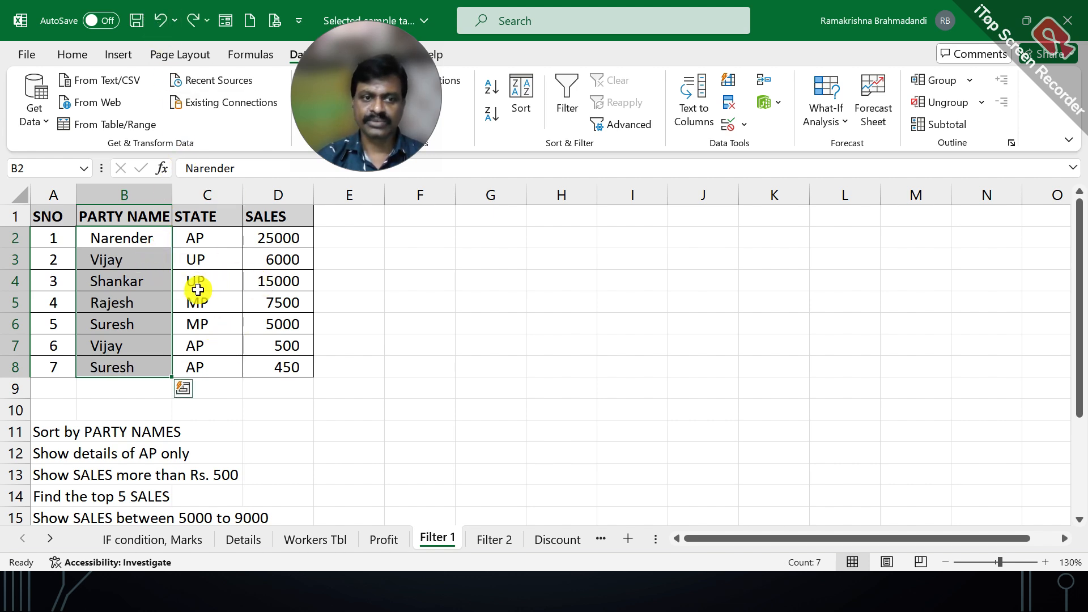
# - Sort the whole table by PARTY NAME from A to Z, and re-sort it from Z to A
pyautogui.click(145, 259)
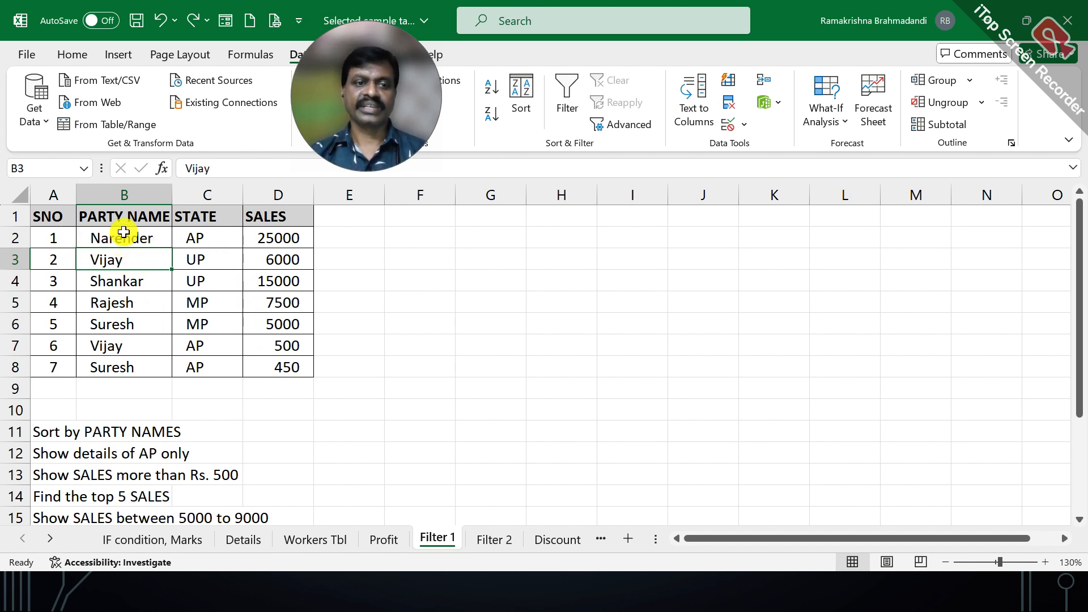
pyautogui.click(141, 277)
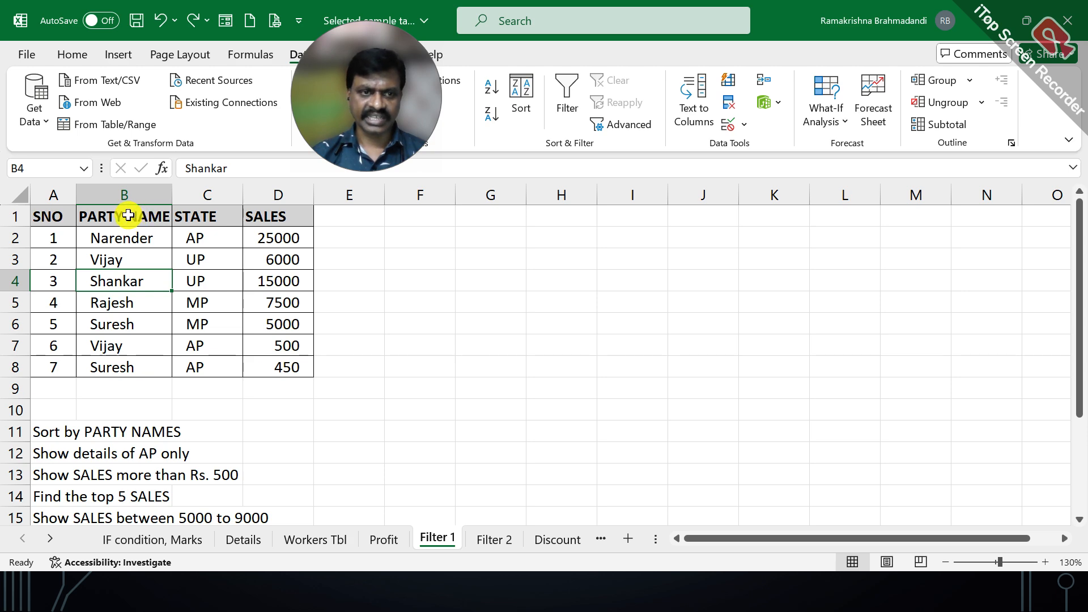
pyautogui.click(490, 88)
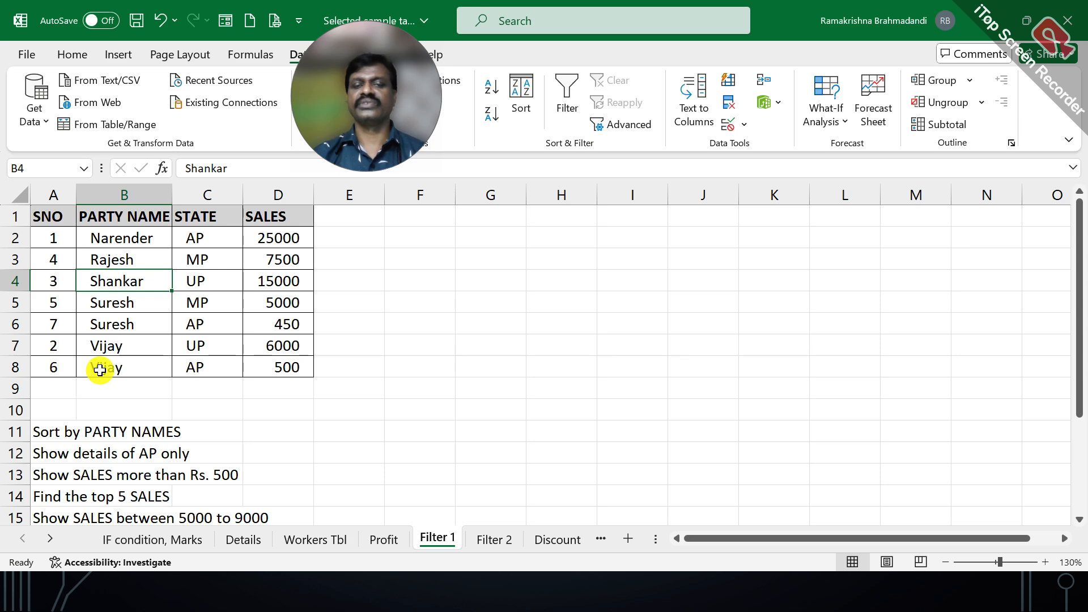
pyautogui.click(491, 116)
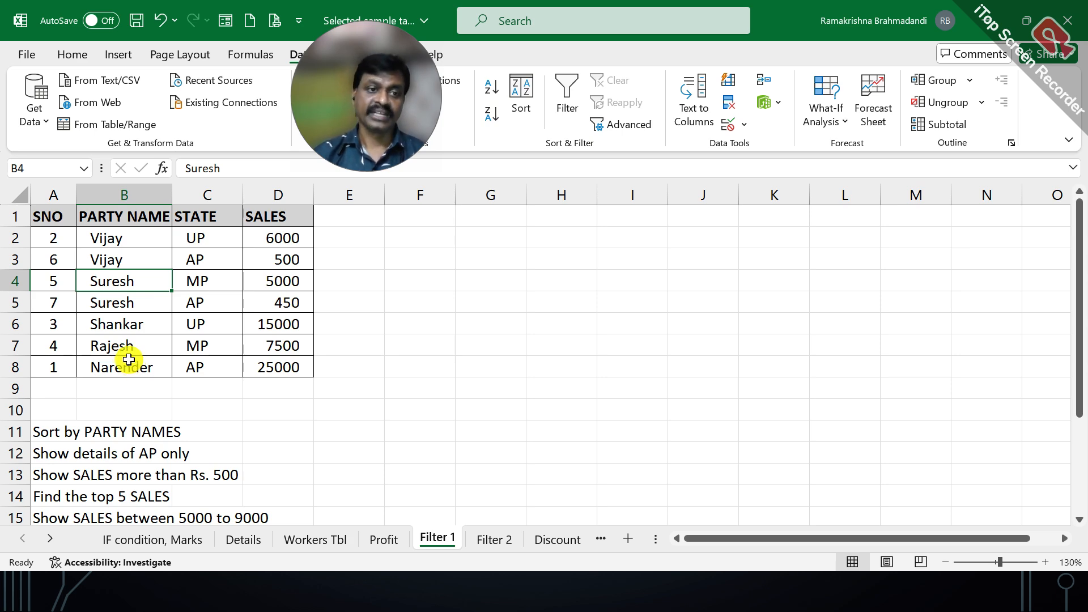
pyautogui.click(47, 233)
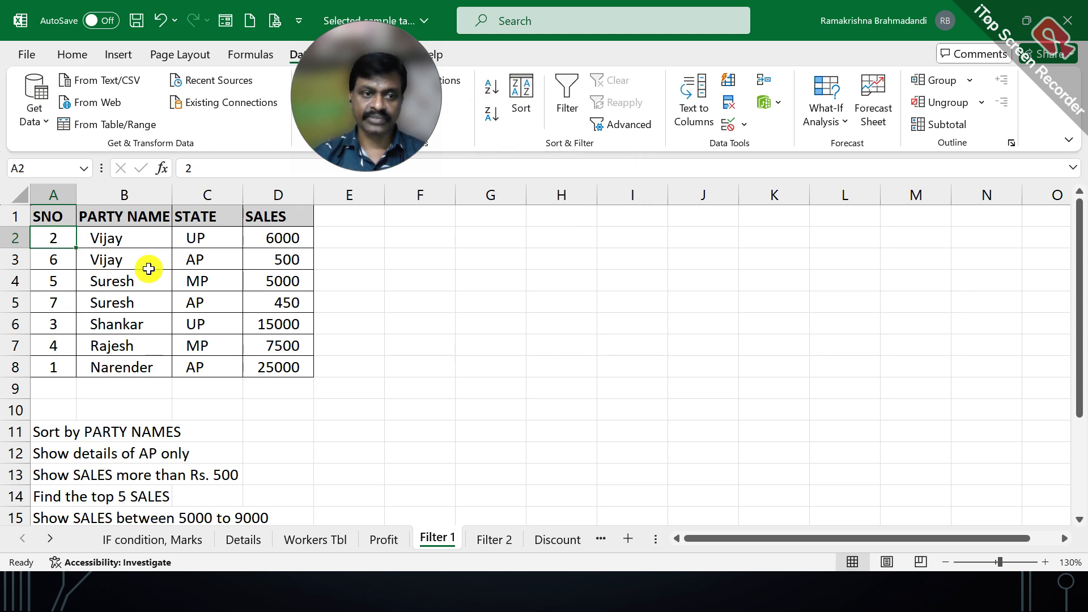
# - Sort the table by SNO from smallest to largest, and re-sort it by PARTY NAME from A to Z
pyautogui.click(492, 86)
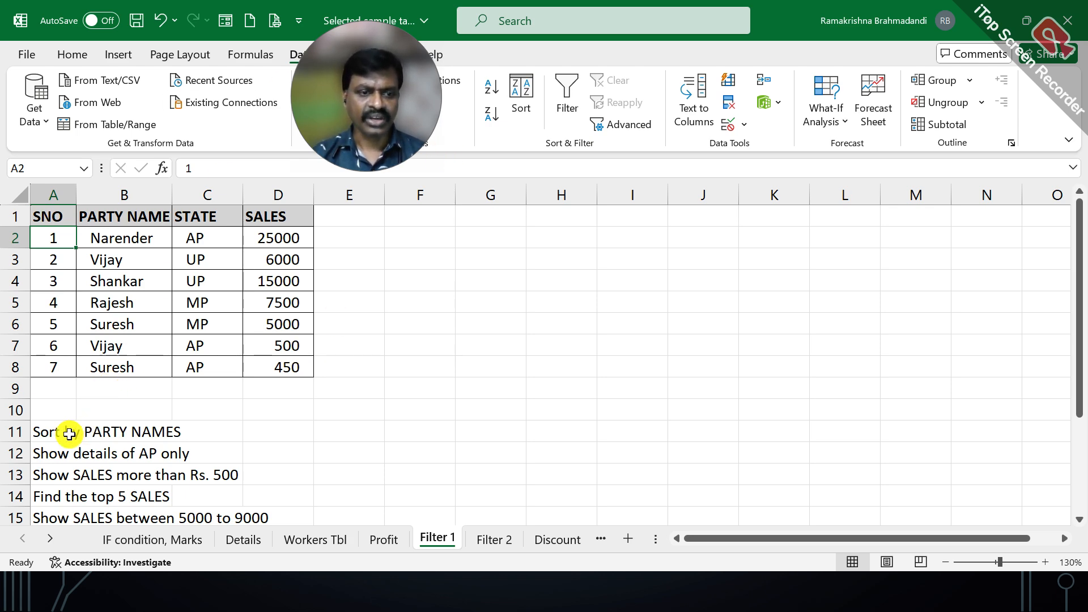
pyautogui.click(131, 238)
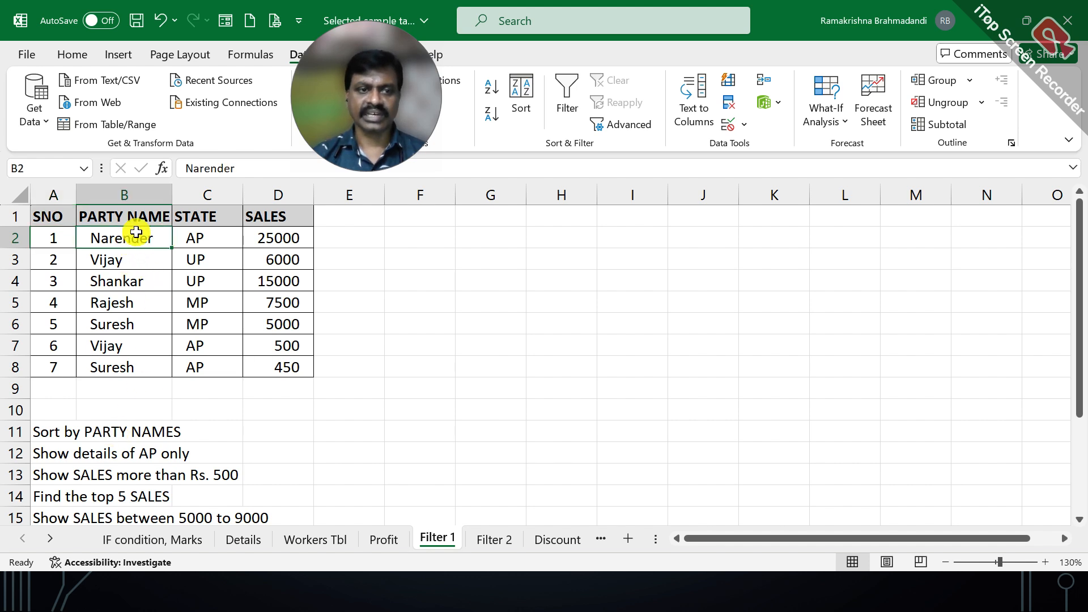
pyautogui.click(491, 87)
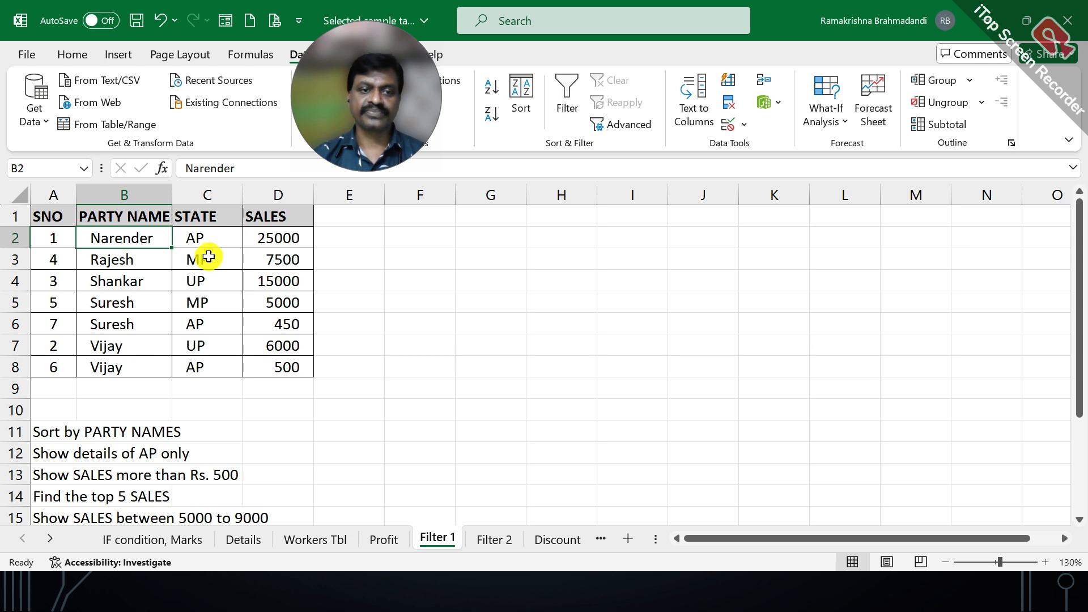
# - Turn on filtering for the table's header row and examine the filter choices for the STATE column
pyautogui.click(572, 97)
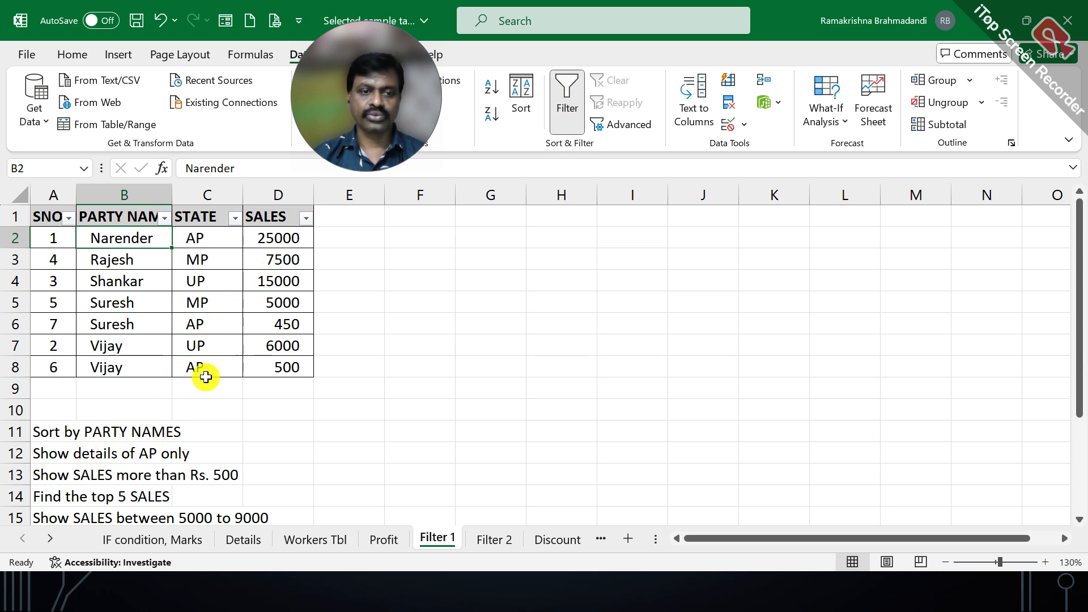
pyautogui.click(232, 218)
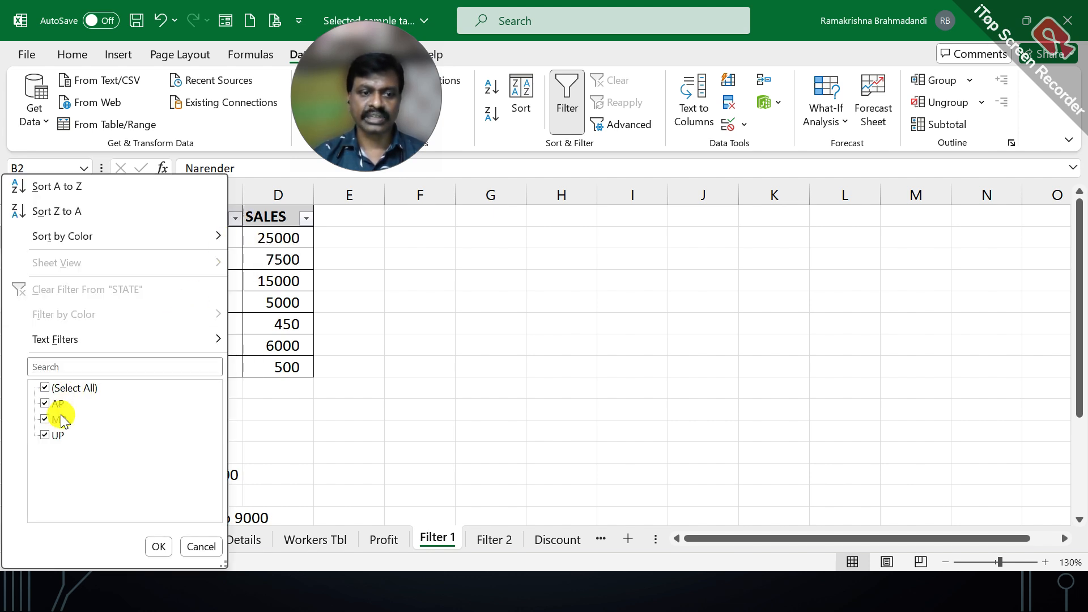
pyautogui.click(247, 346)
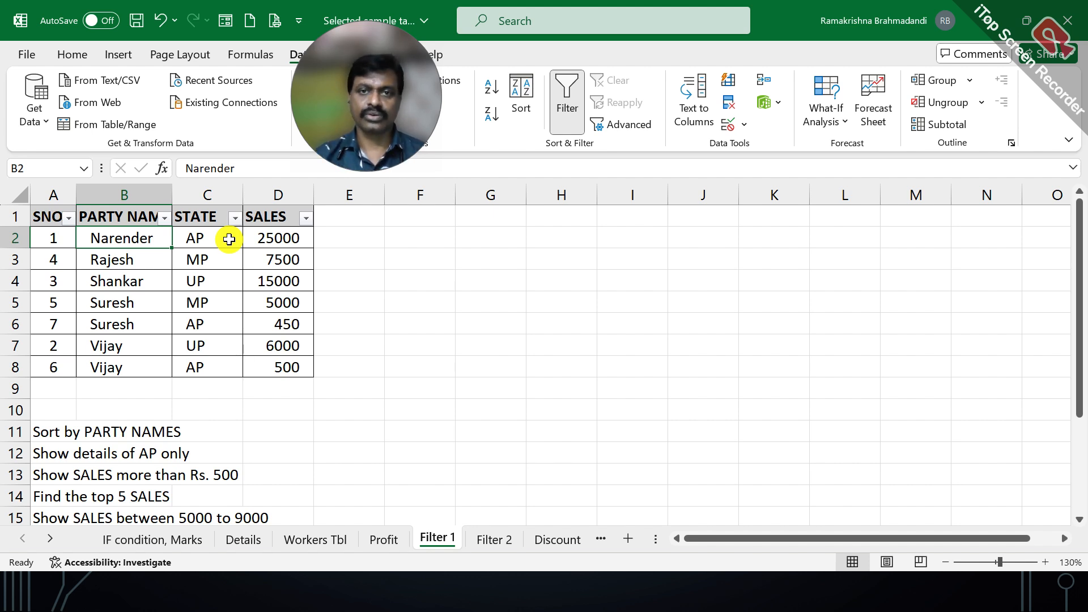
pyautogui.click(235, 218)
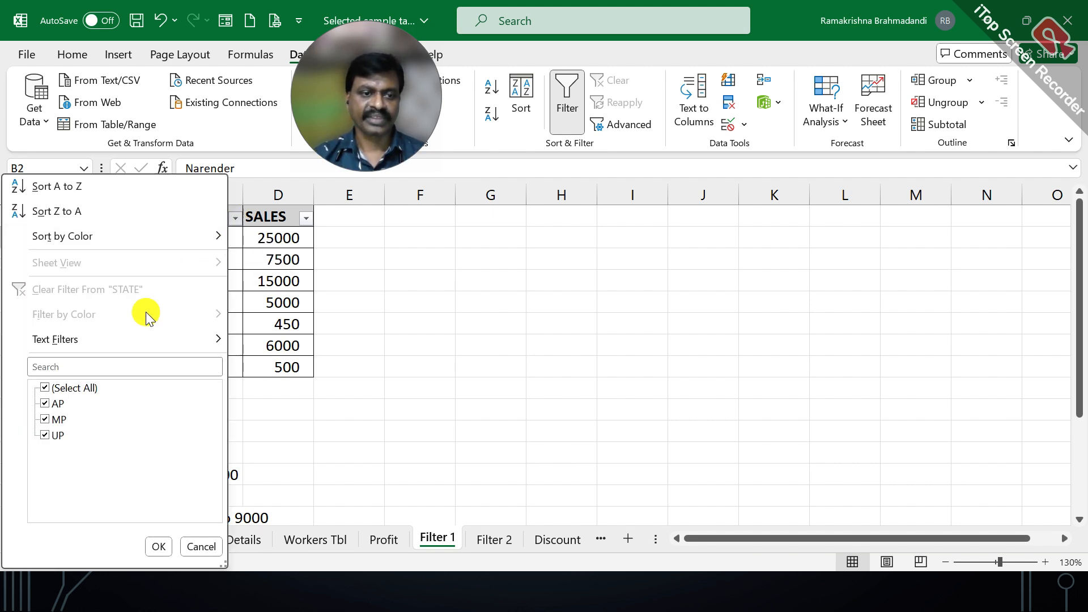
pyautogui.click(318, 363)
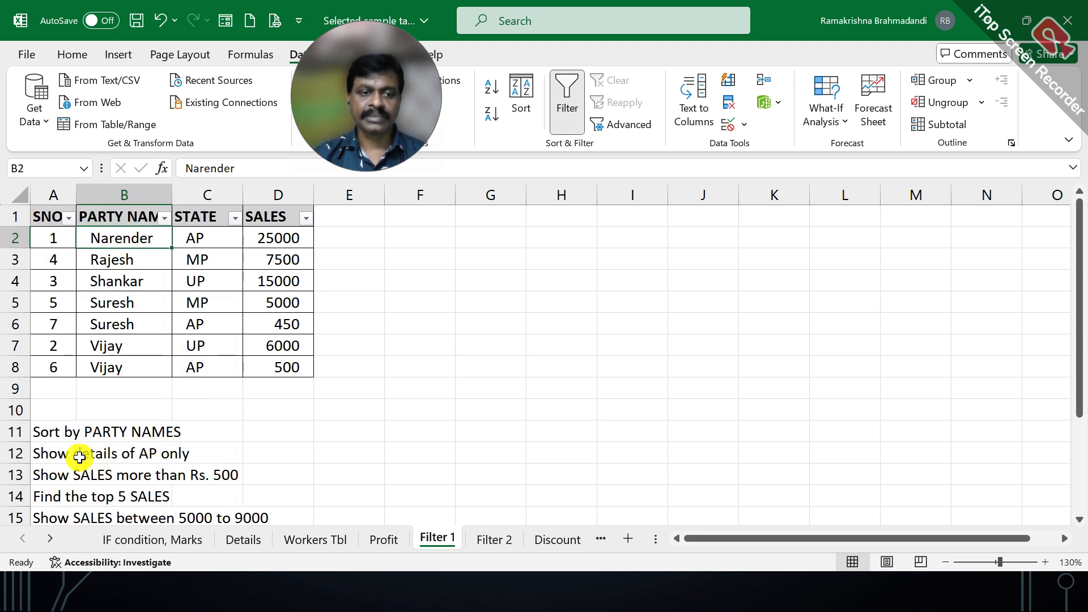
# - Filter the STATE column to show only the AP rows
pyautogui.click(234, 220)
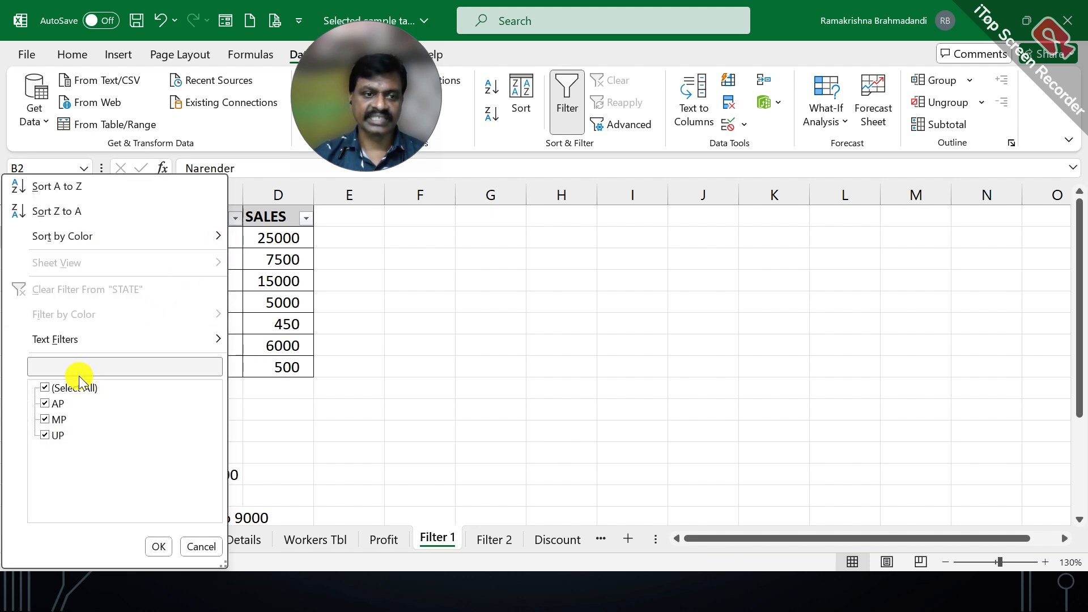
pyautogui.click(47, 387)
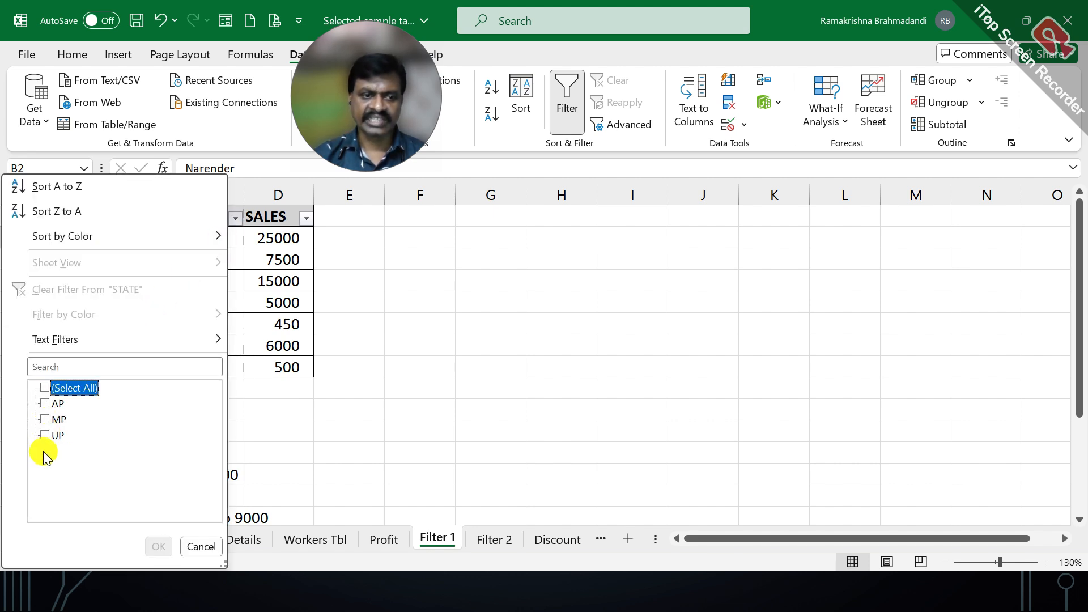
pyautogui.click(46, 404)
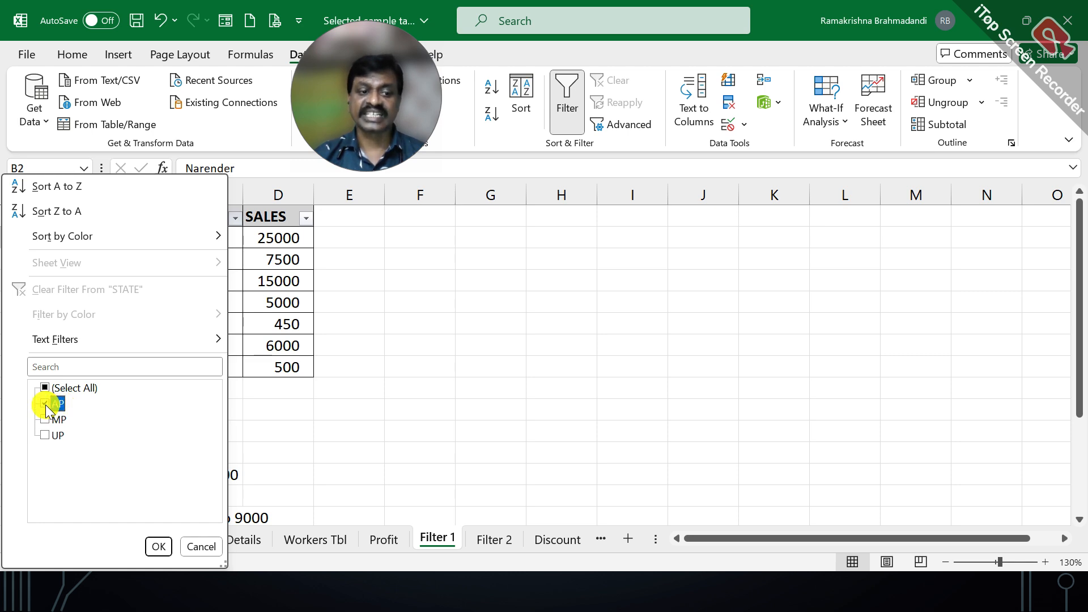
pyautogui.click(156, 546)
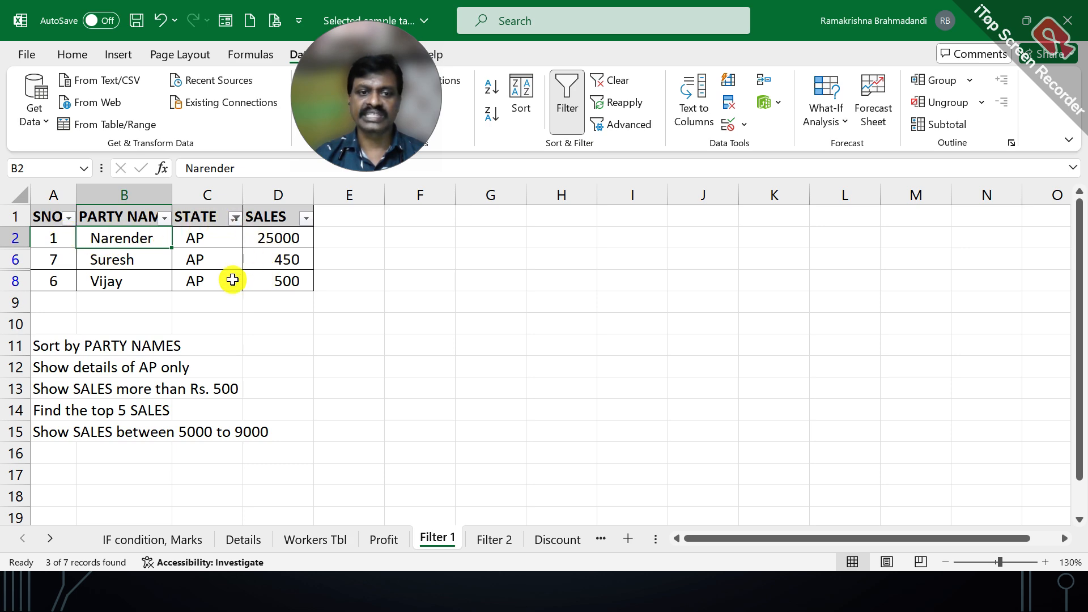
# - Check the filtered table in an enlarged print preview and return to the sheet
pyautogui.click(274, 21)
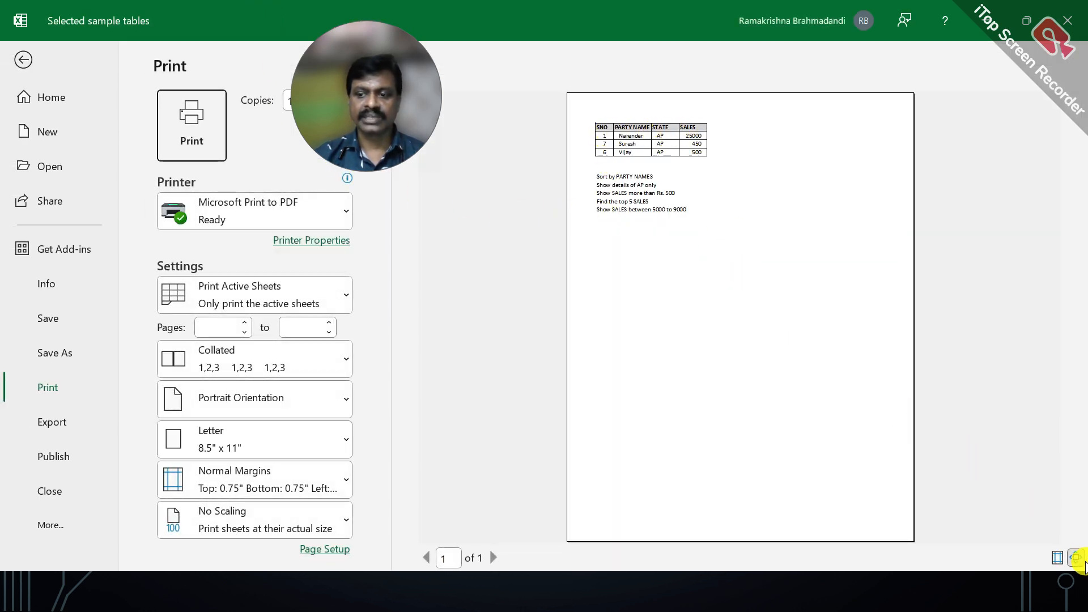
pyautogui.click(1076, 558)
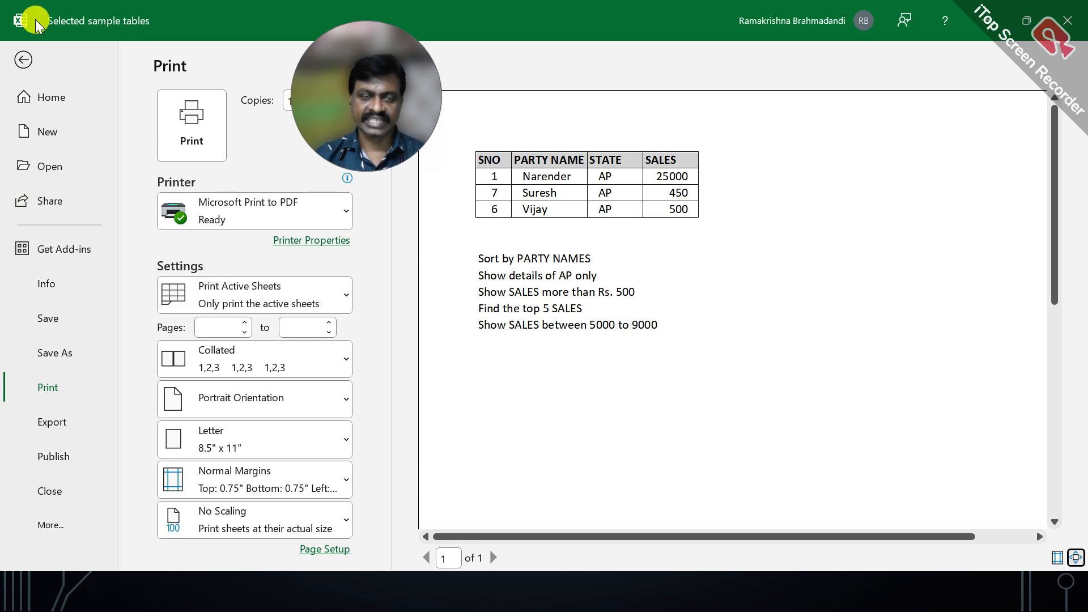
pyautogui.click(24, 59)
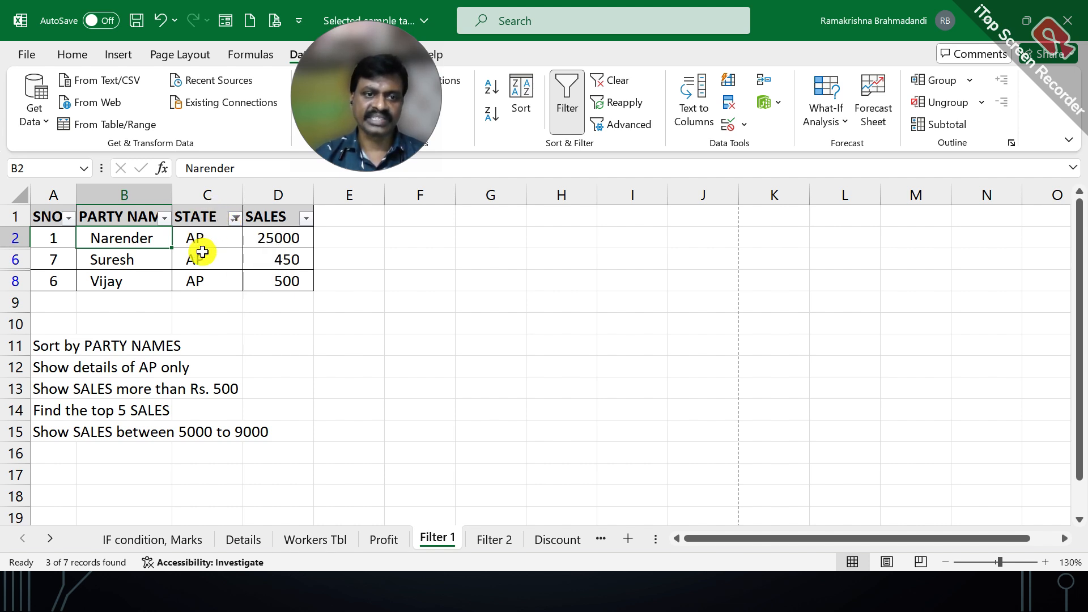
# - Clear the filter from STATE, and filter the column for AP only once more
pyautogui.click(234, 219)
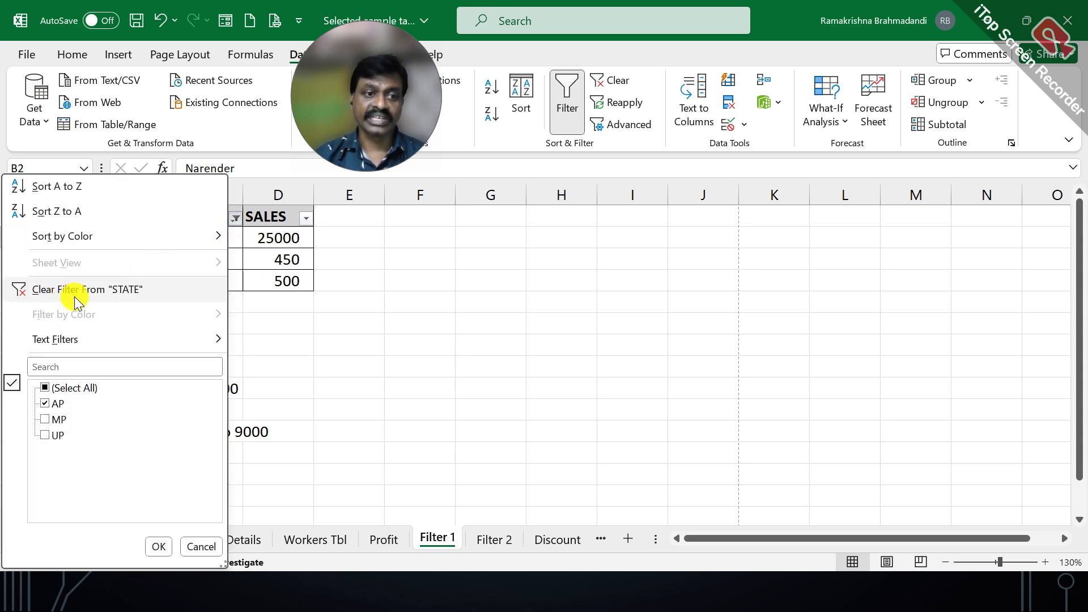
pyautogui.click(137, 295)
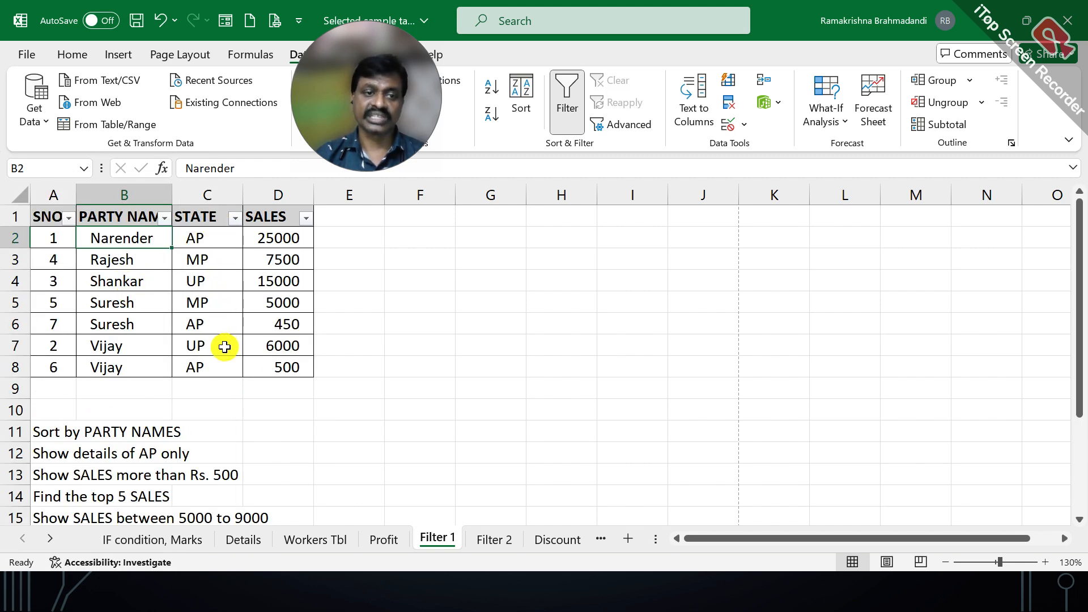
pyautogui.click(235, 219)
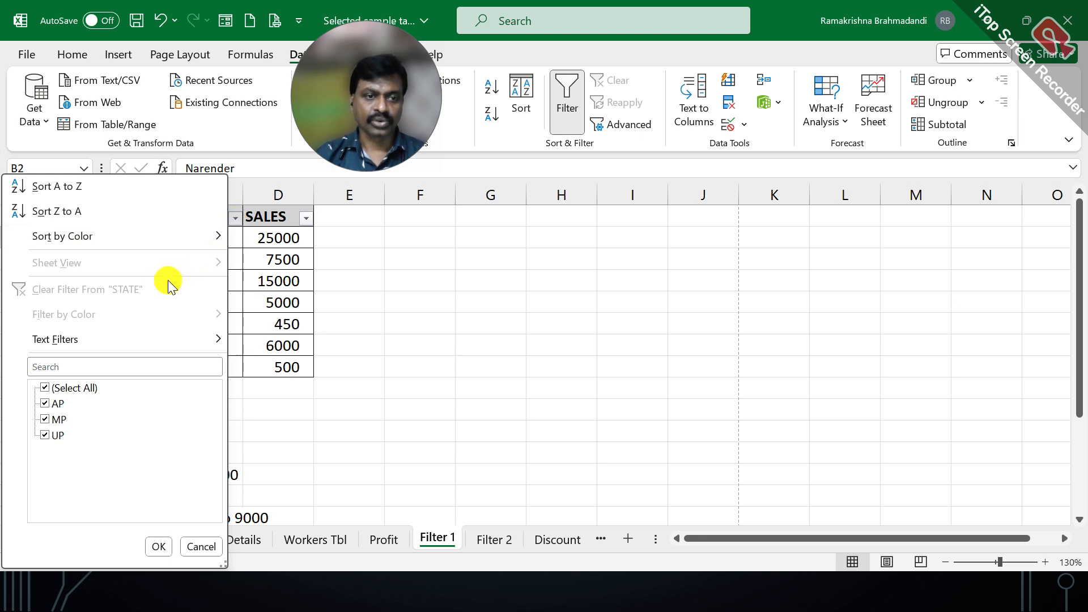
pyautogui.click(45, 389)
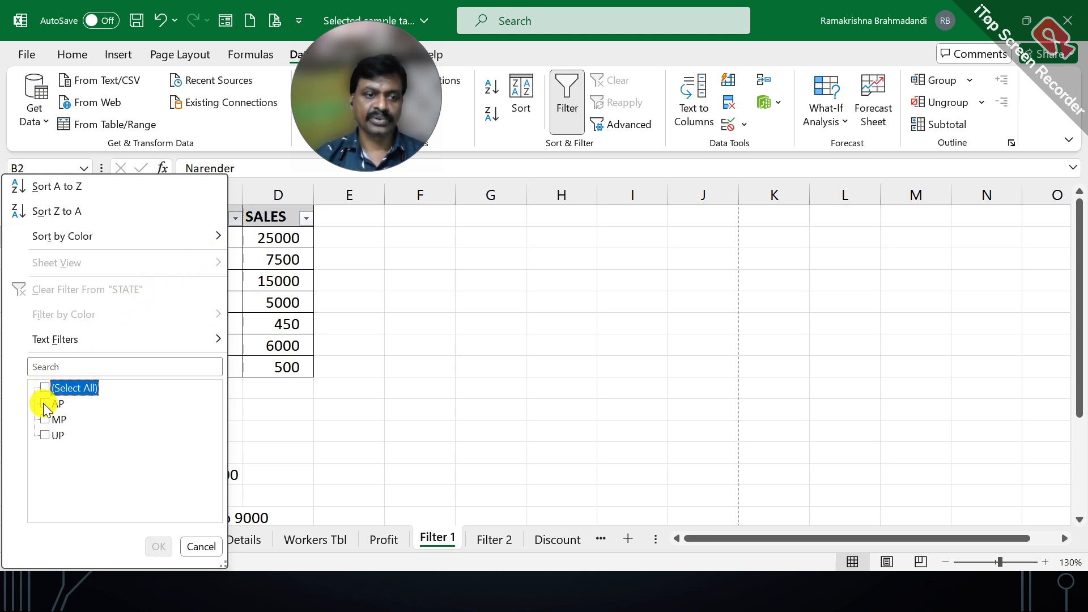
pyautogui.click(45, 404)
pyautogui.click(153, 545)
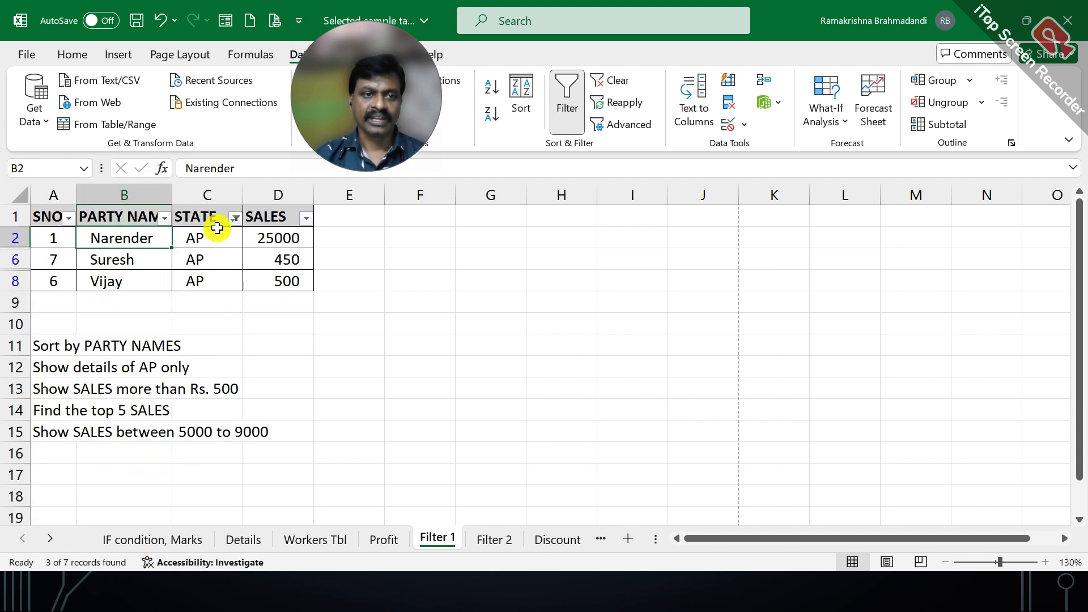
# - Narrow the AP rows further by filtering the SALES column to the value 500 only
pyautogui.click(305, 218)
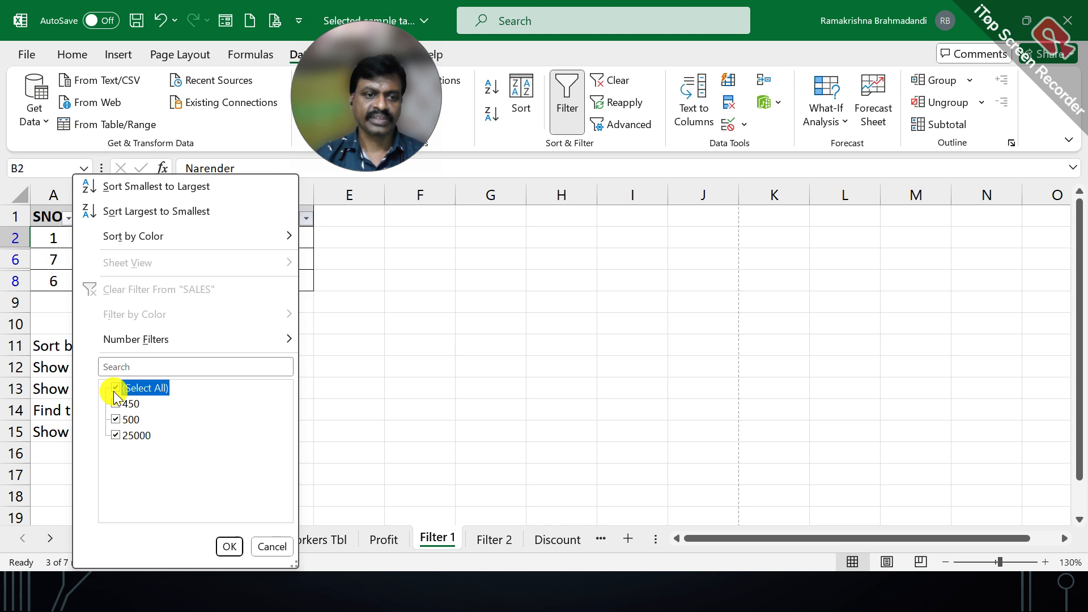
pyautogui.click(116, 420)
pyautogui.click(228, 545)
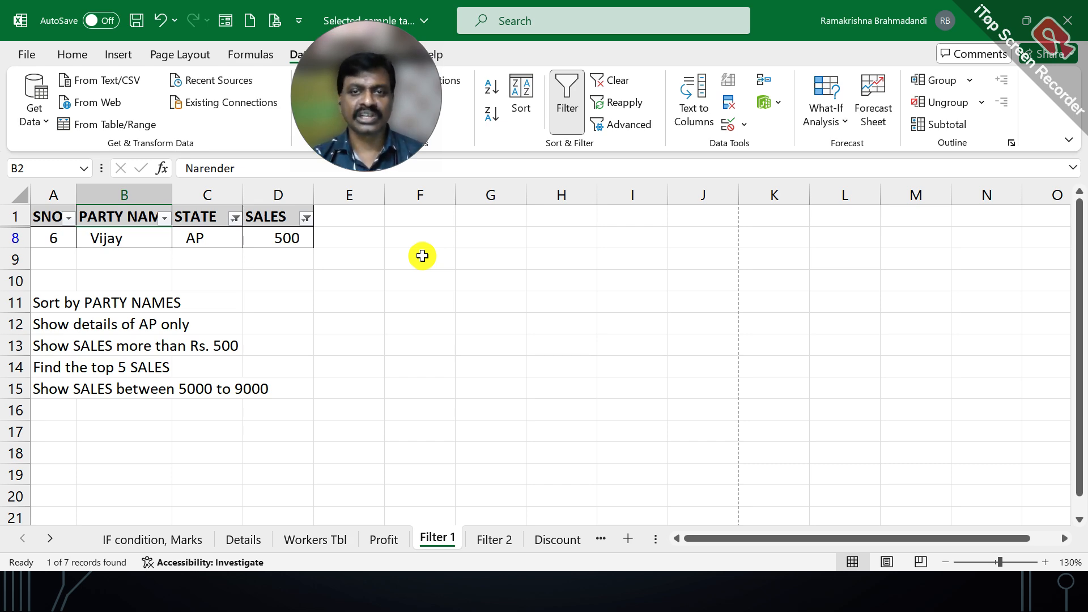
# - Clear the filters from the STATE and SALES columns one after the other
pyautogui.click(234, 220)
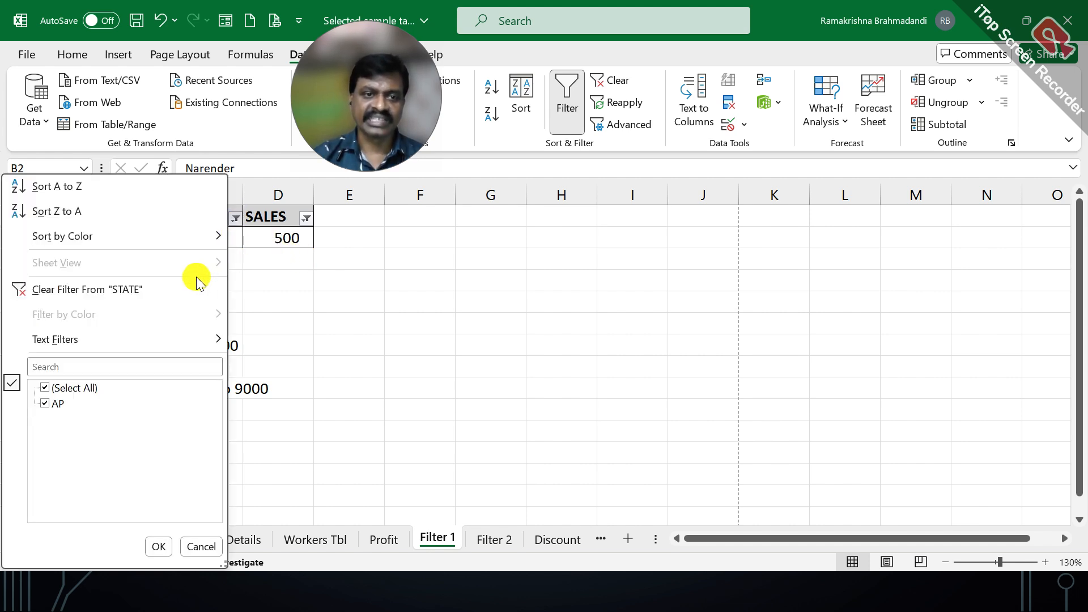
pyautogui.click(131, 284)
pyautogui.click(306, 218)
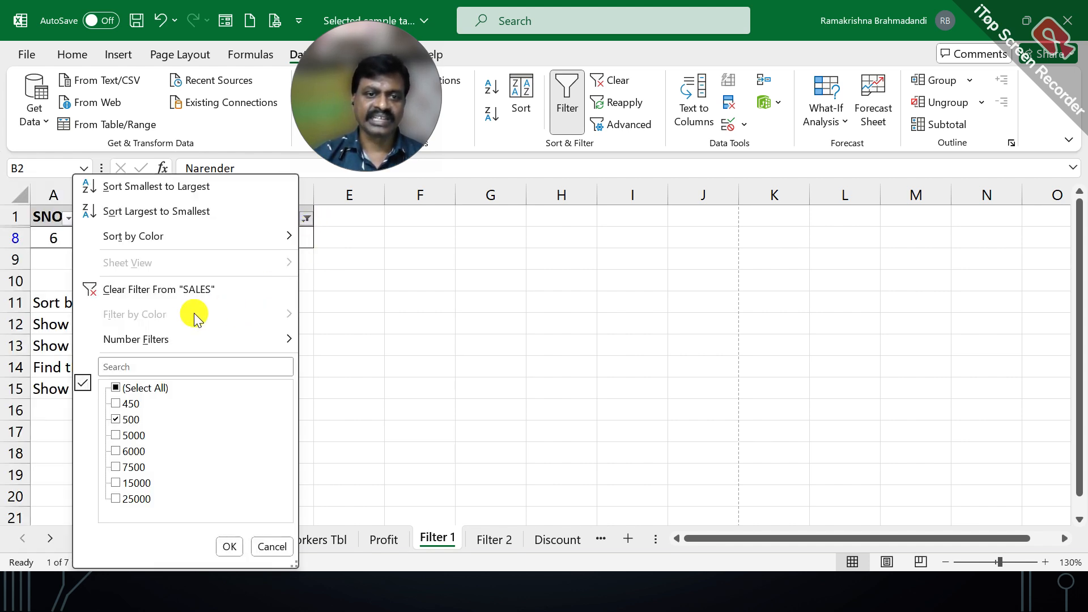
pyautogui.click(171, 284)
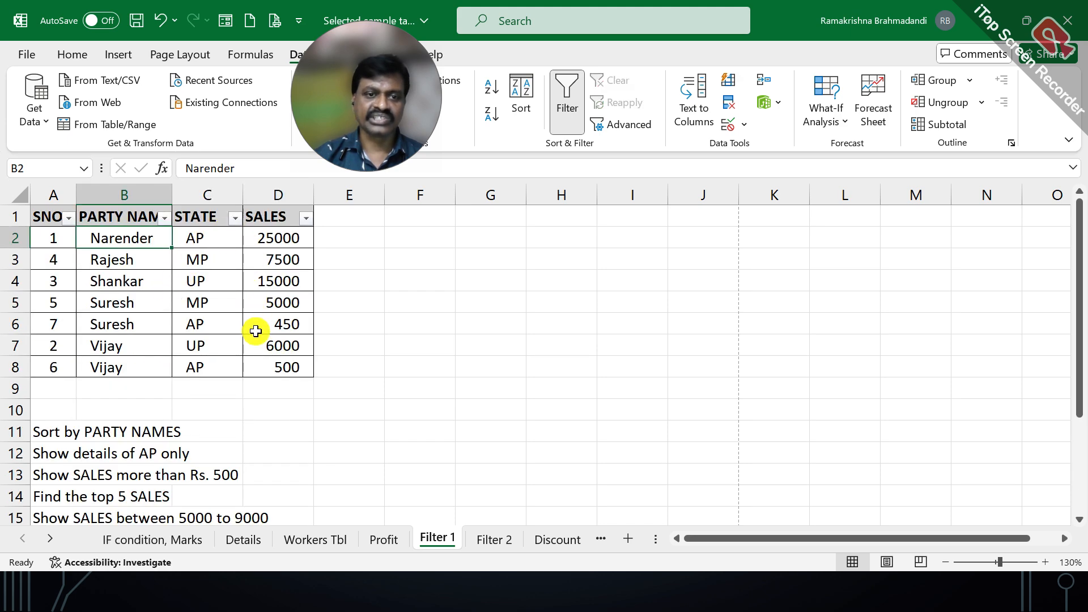
# - Undo the separate clearing of the STATE and SALES filters, and clear all of the table's filters at once
pyautogui.click(159, 26)
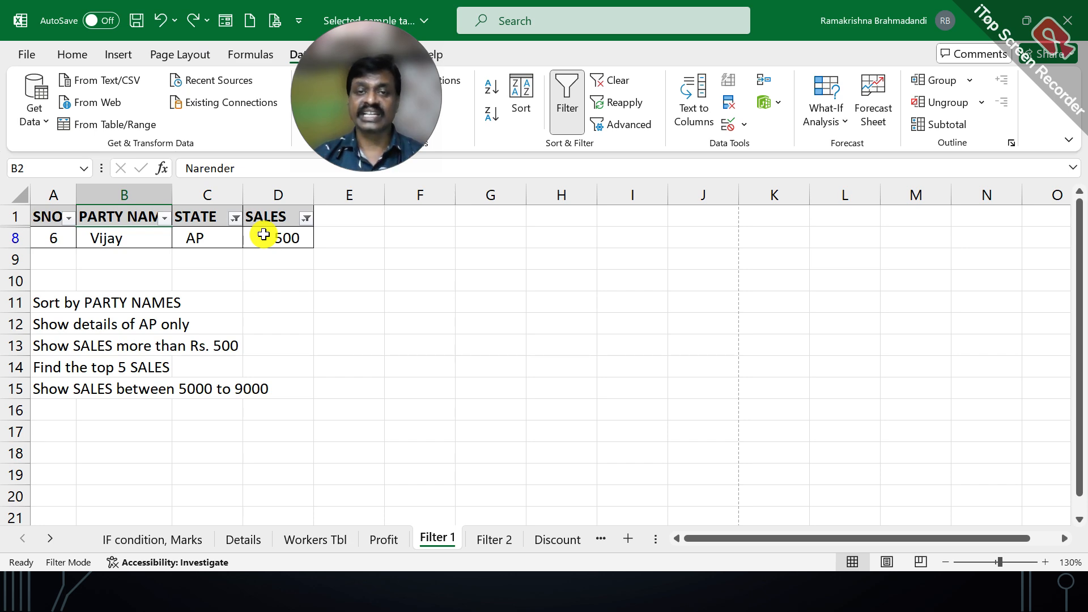
pyautogui.click(194, 235)
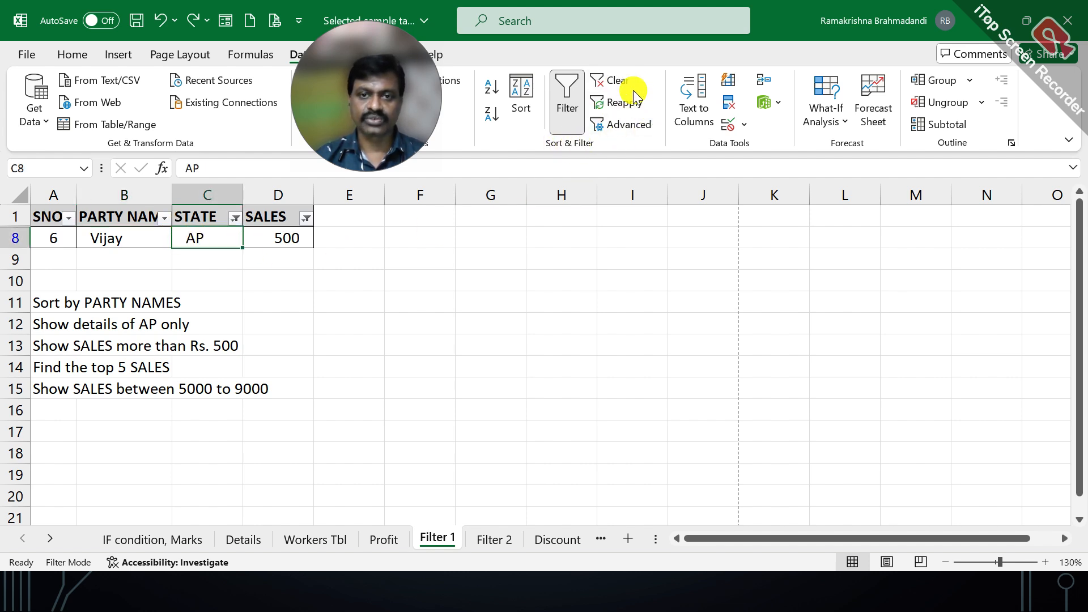
pyautogui.click(611, 83)
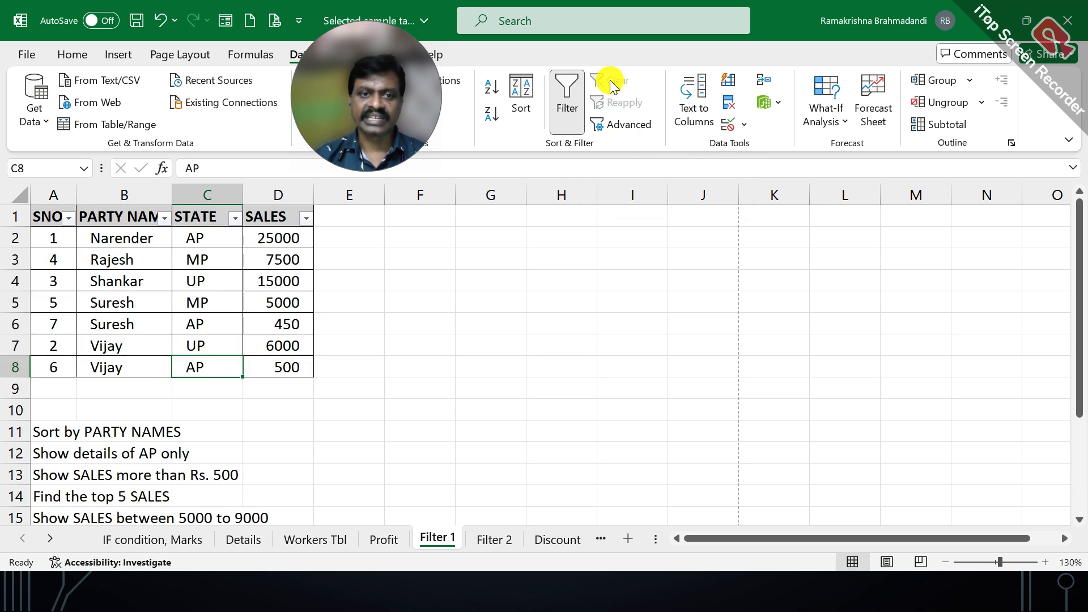
# - Filter the SALES column with a number filter to show only values greater than 500
pyautogui.click(282, 251)
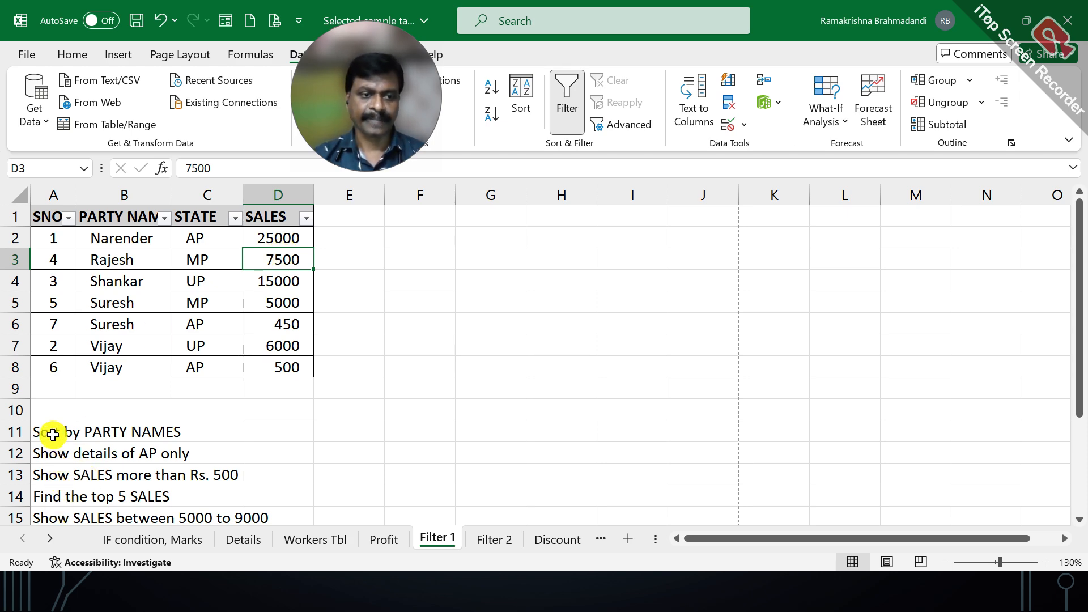
pyautogui.moveTo(49, 429)
pyautogui.mouseDown()
pyautogui.moveTo(48, 442)
pyautogui.moveTo(63, 444)
pyautogui.mouseUp()
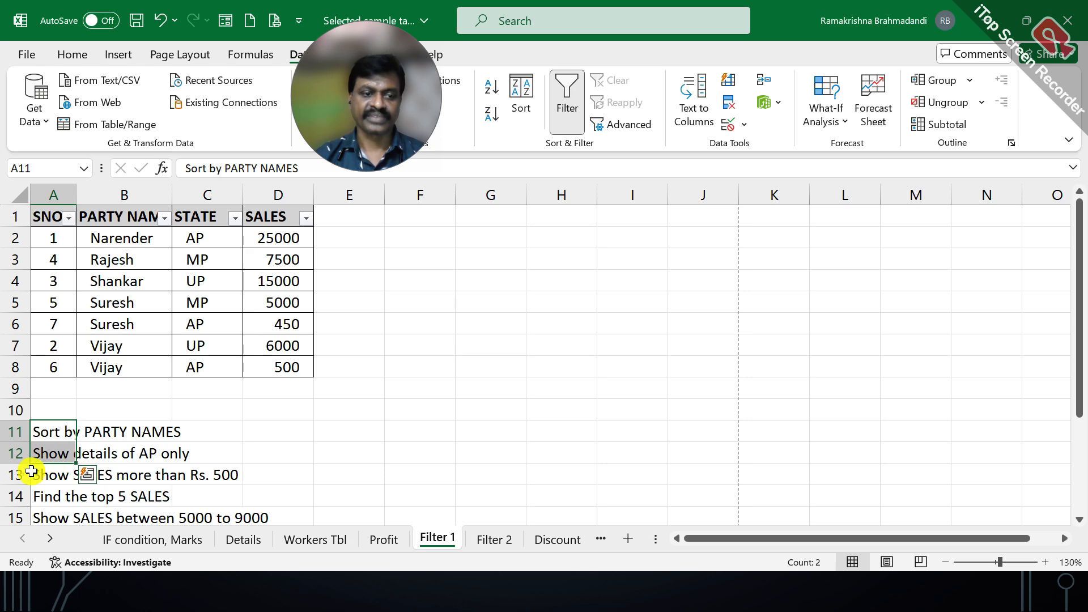
pyautogui.click(67, 473)
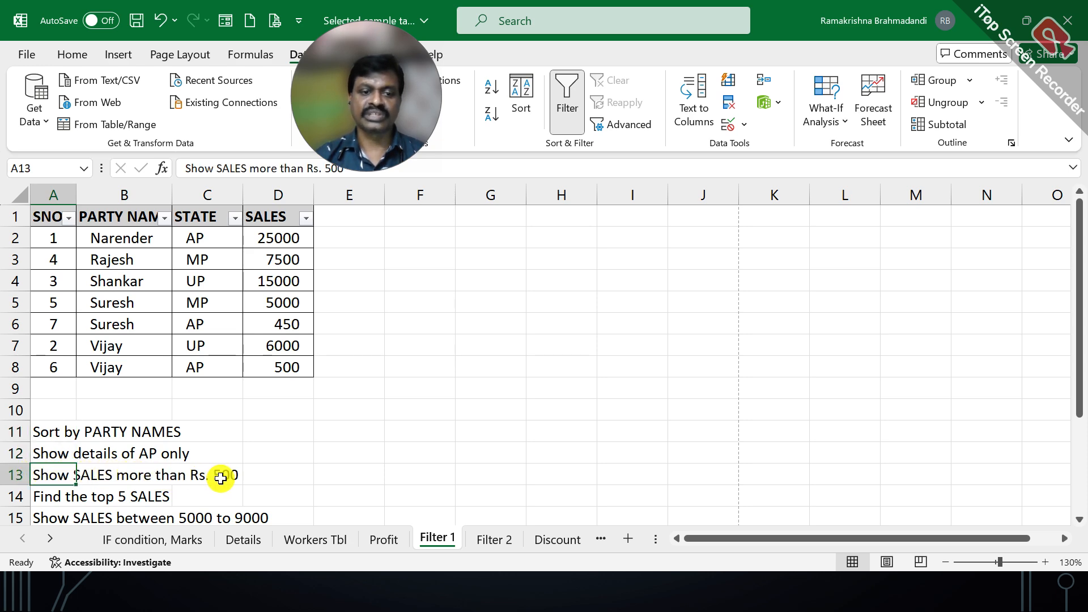
pyautogui.click(267, 207)
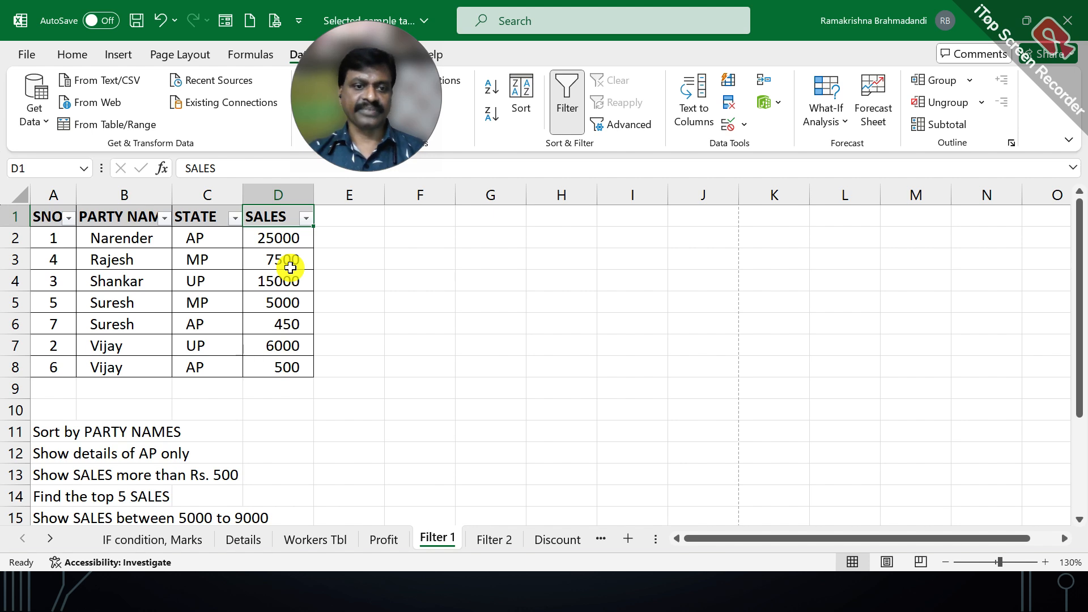
pyautogui.click(305, 221)
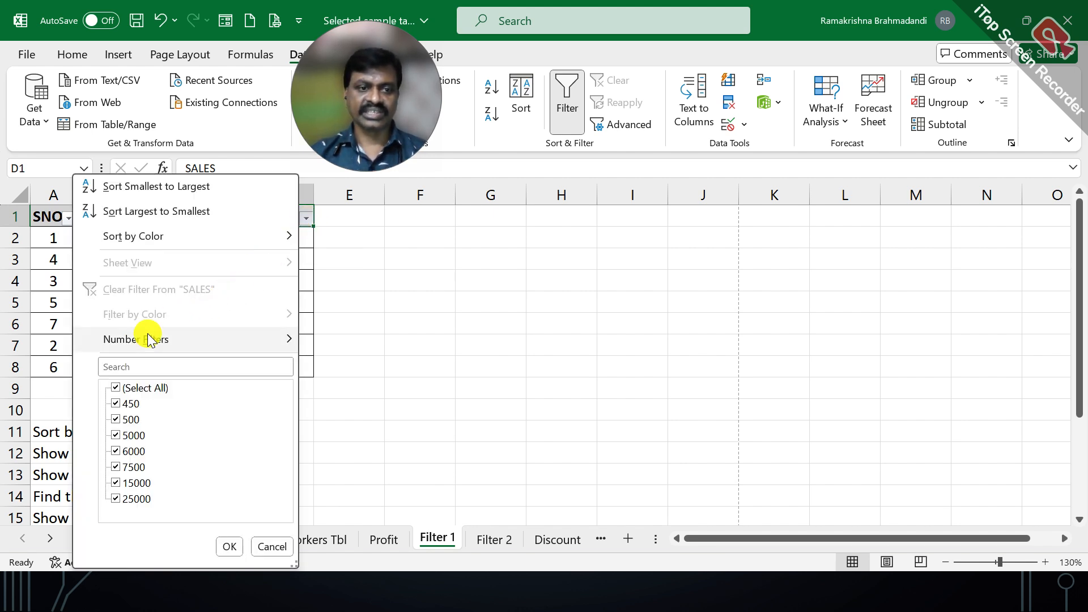
pyautogui.moveTo(142, 347)
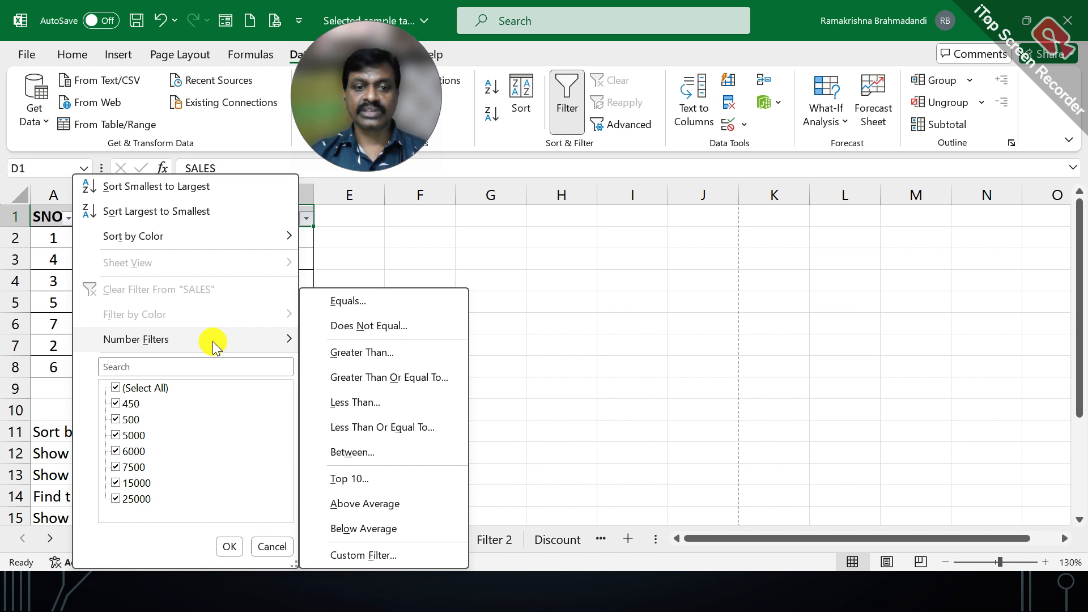
pyautogui.click(385, 355)
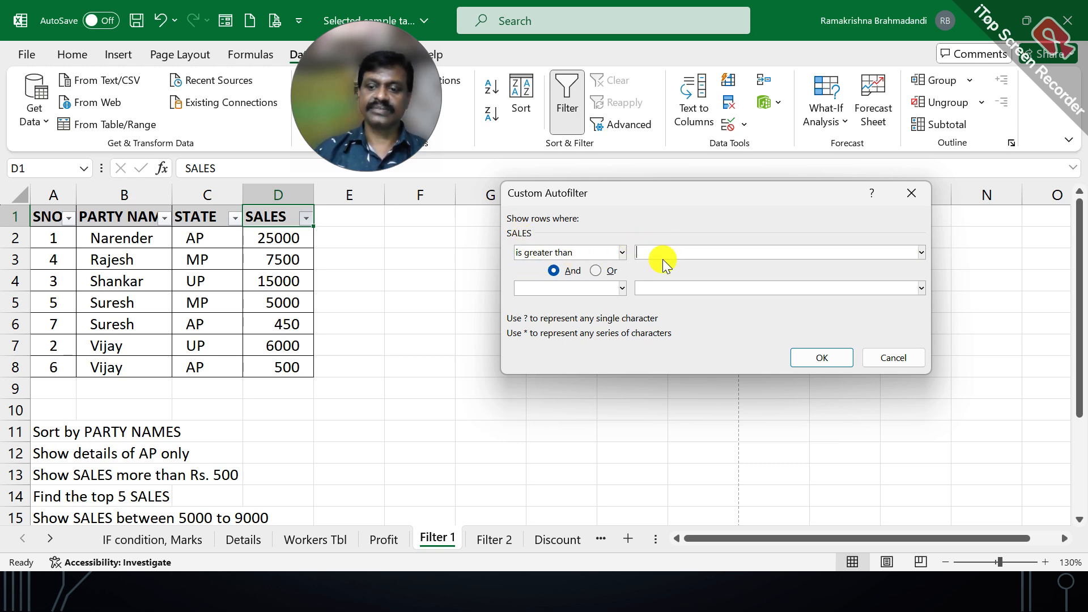
pyautogui.write('500')
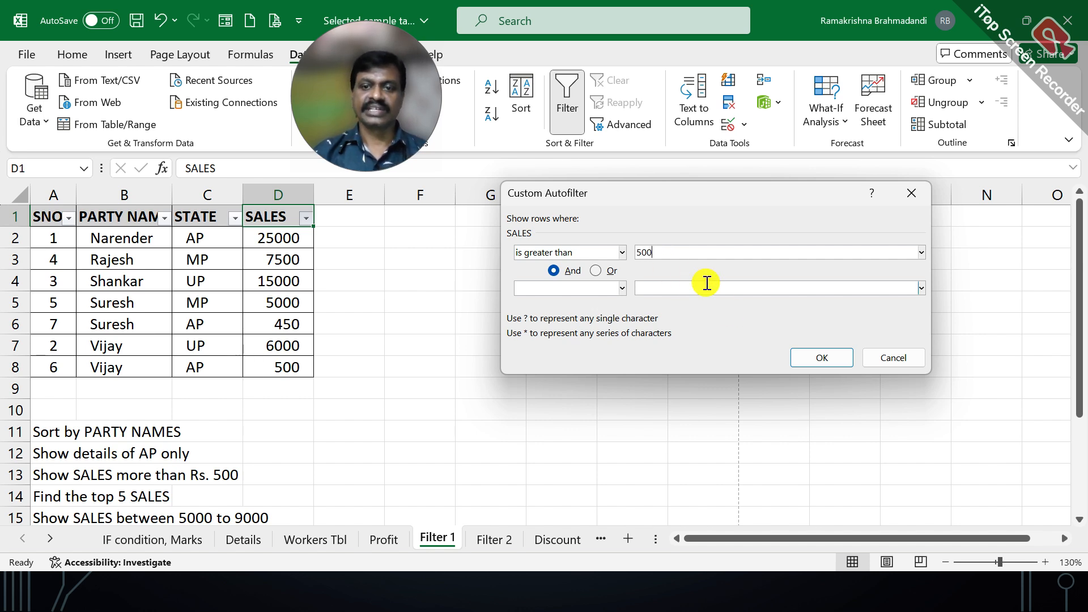
pyautogui.click(815, 357)
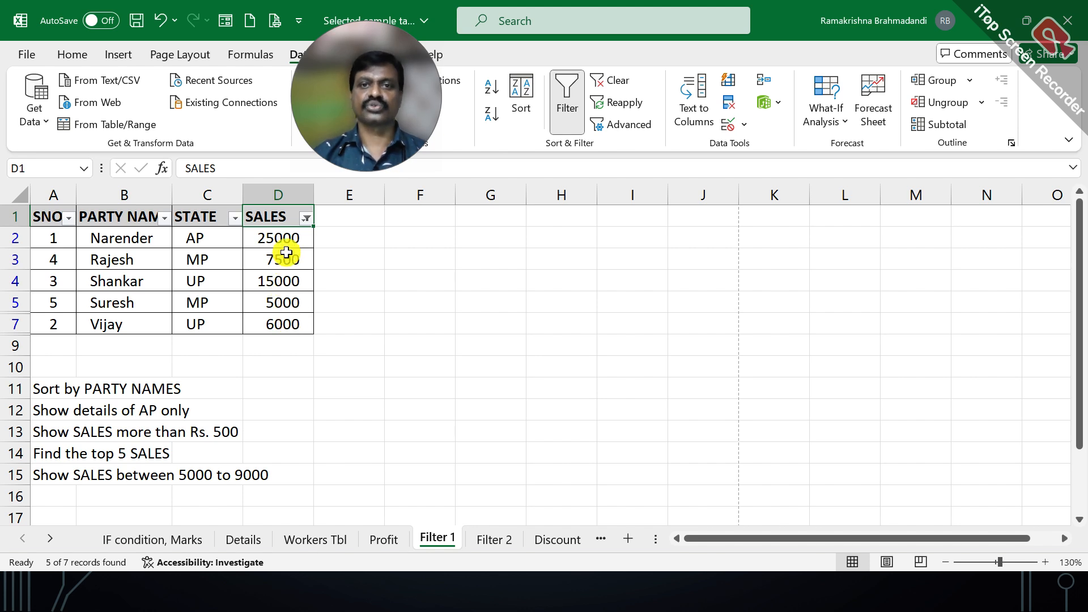
# - Clear the greater-than-500 filter, and filter the SALES column to show only the top 5 items
pyautogui.click(616, 79)
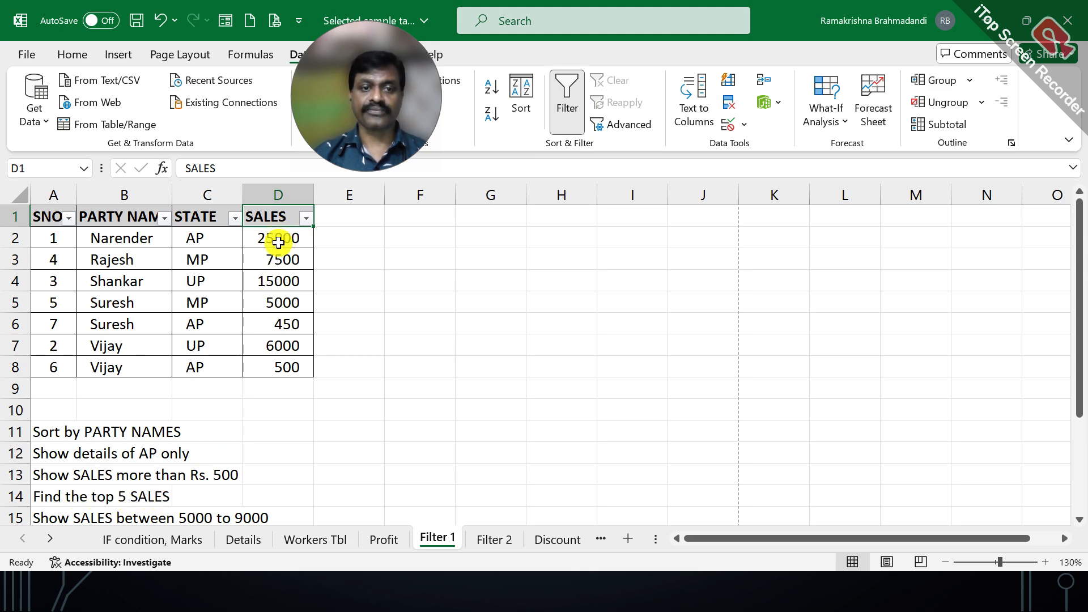
pyautogui.click(306, 218)
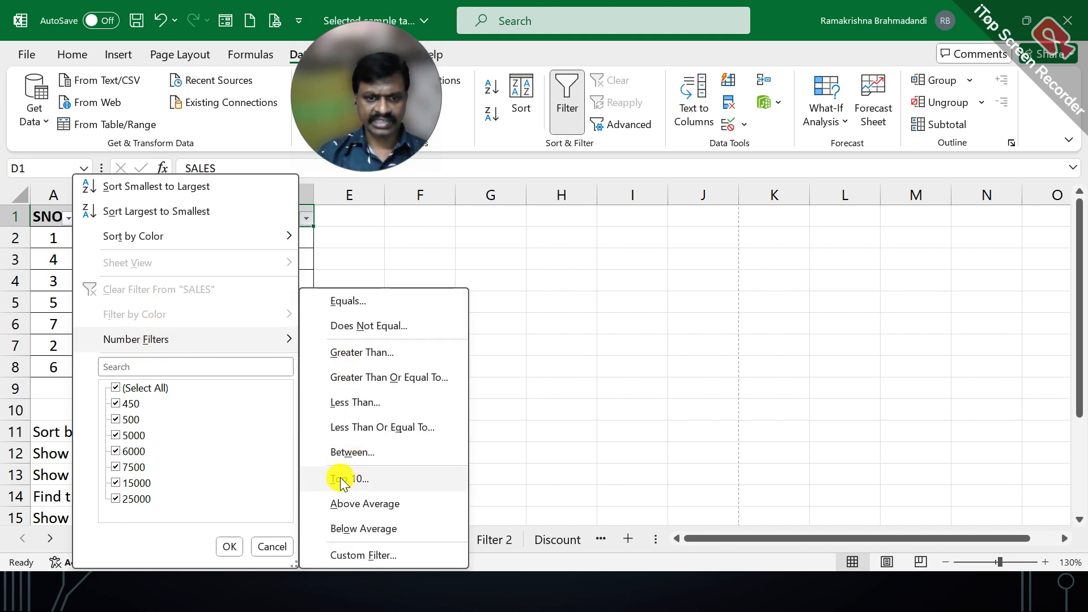
pyautogui.click(368, 482)
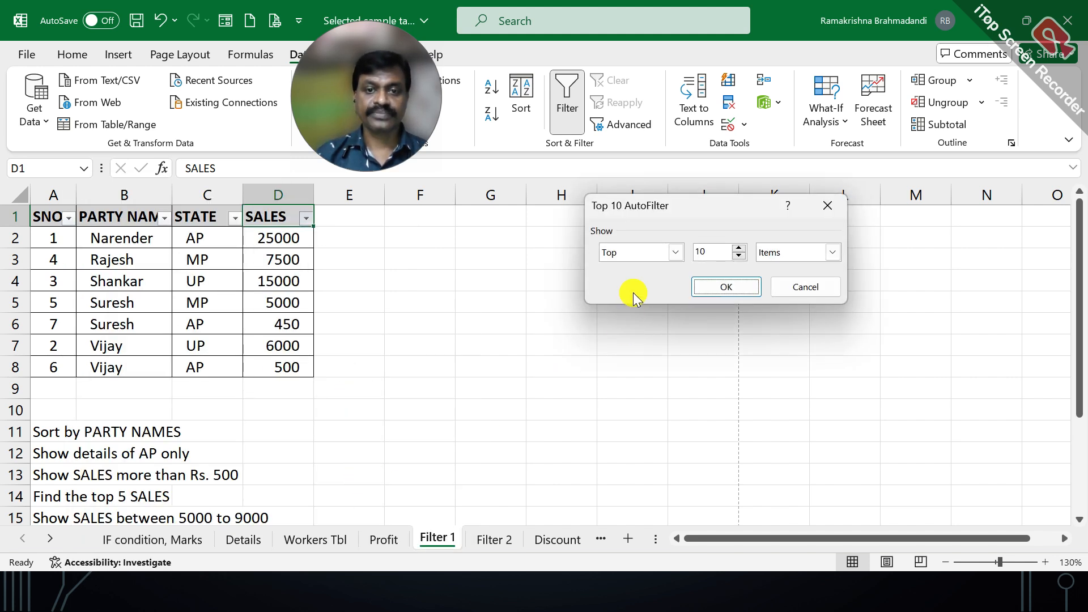
pyautogui.click(739, 256)
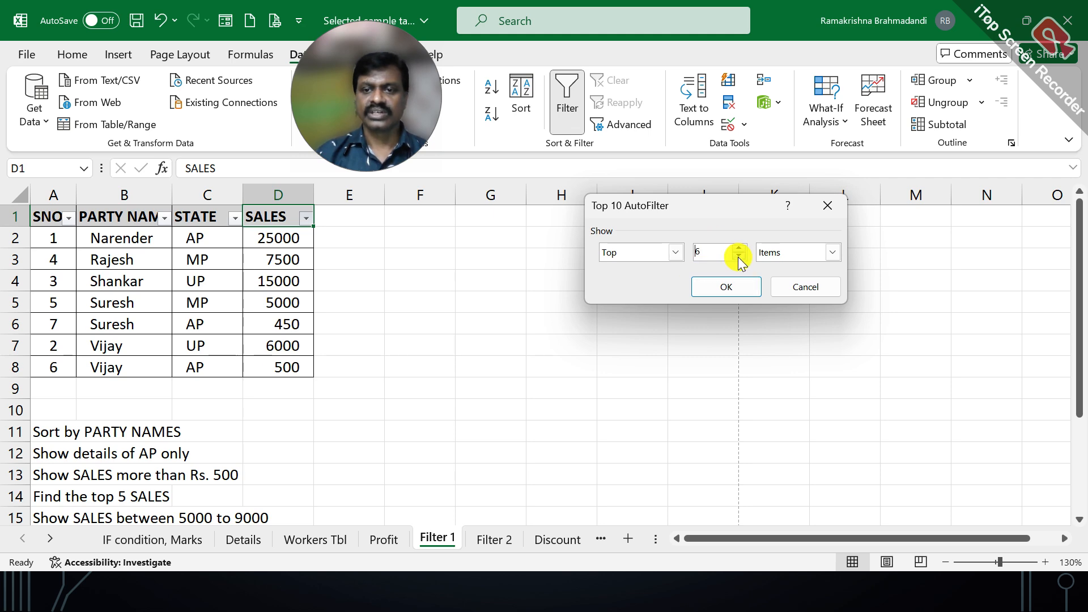
pyautogui.click(733, 288)
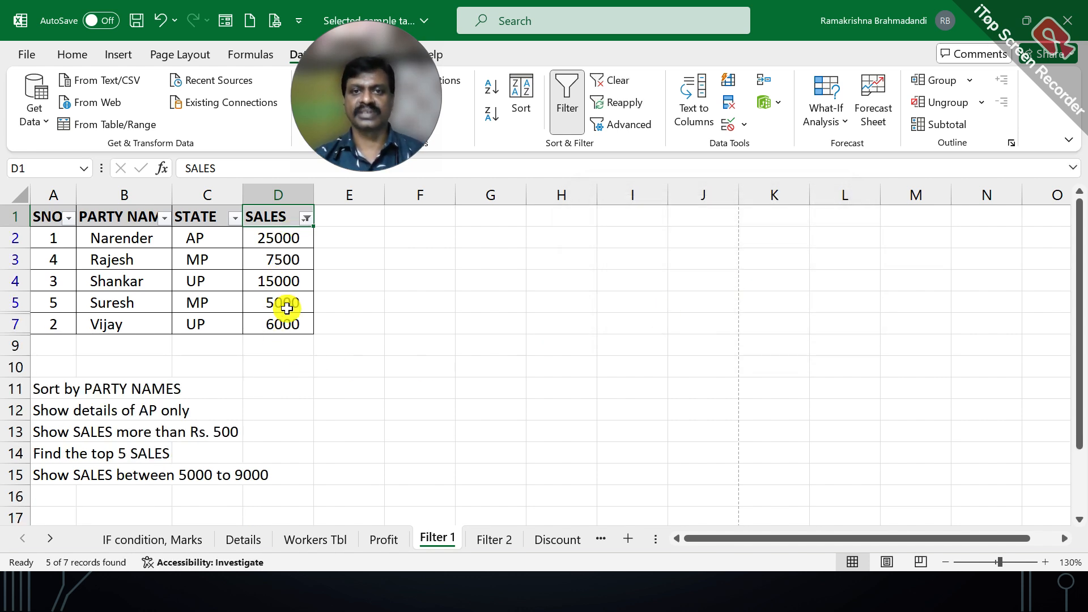
# - Clear the top 5 filter, and filter the SALES column for values between 5000 and 9000 inclusive
pyautogui.click(622, 84)
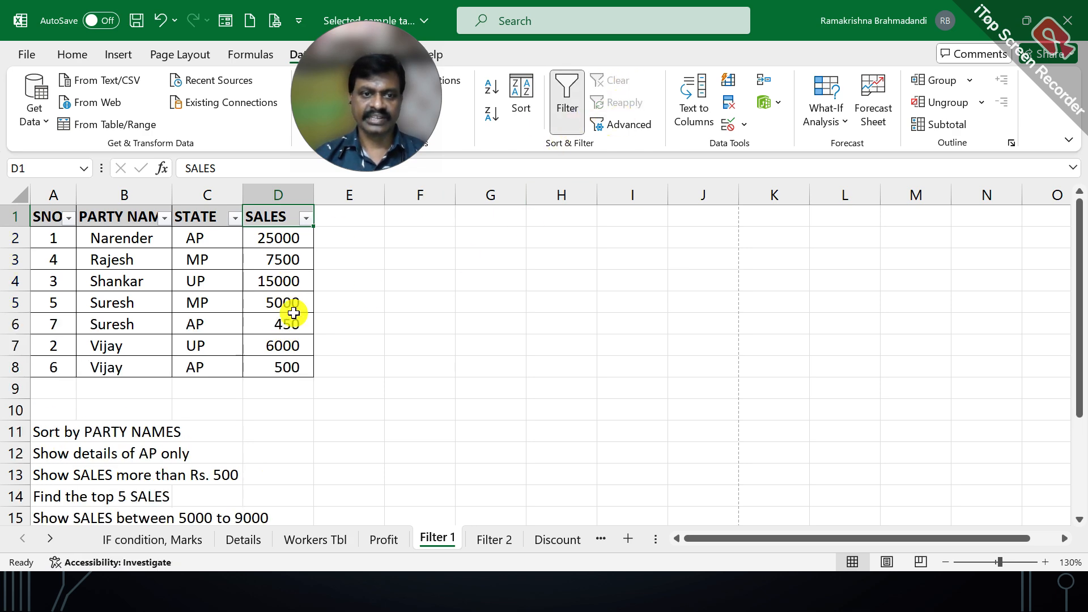
pyautogui.scroll(-1, 96, 489)
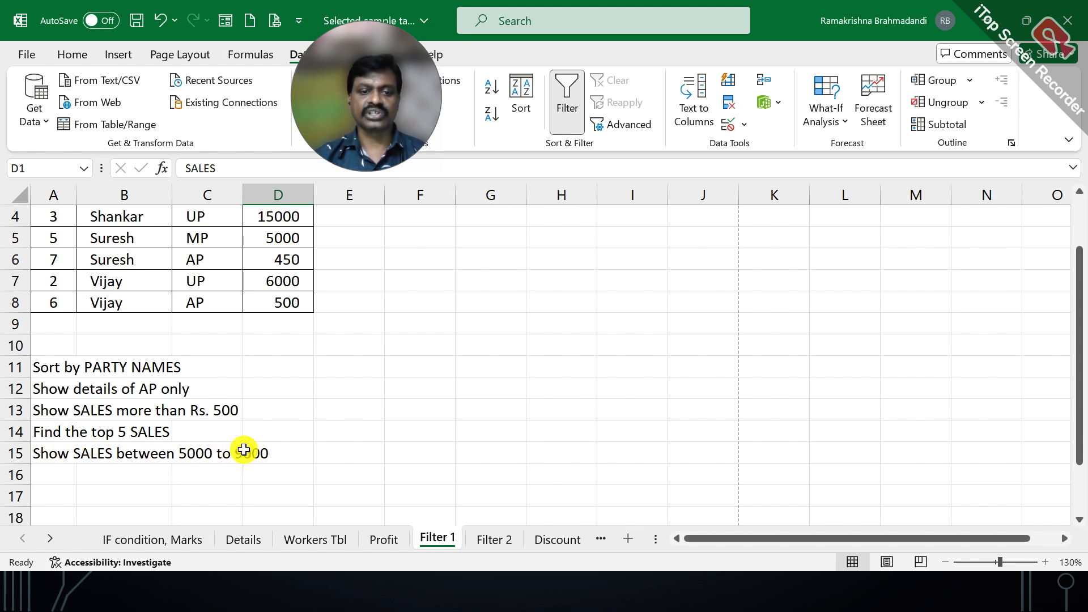
pyautogui.scroll(1, 268, 380)
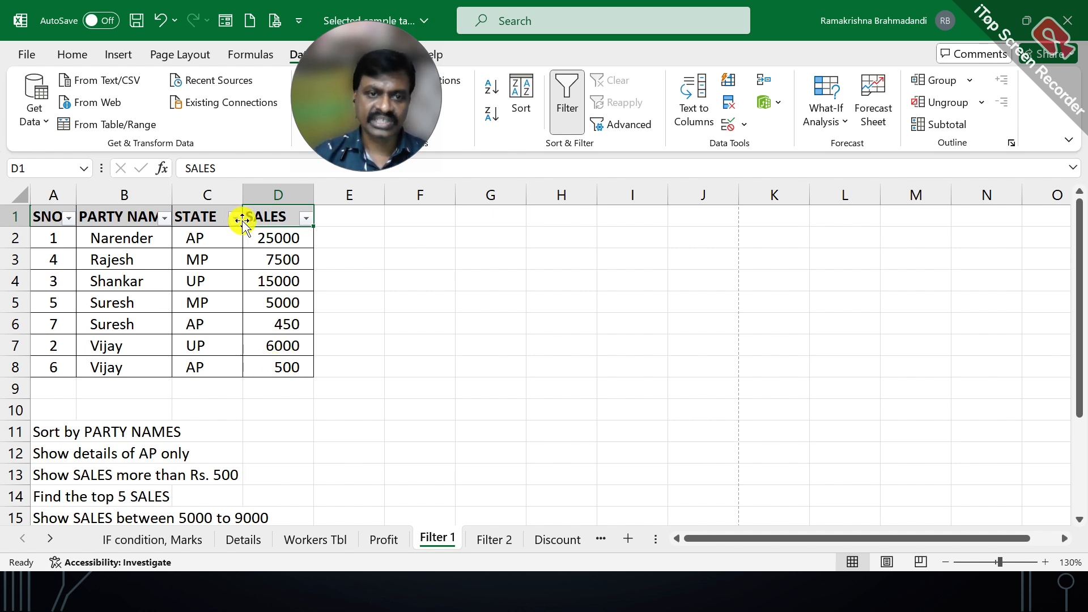
pyautogui.click(306, 219)
pyautogui.moveTo(187, 340)
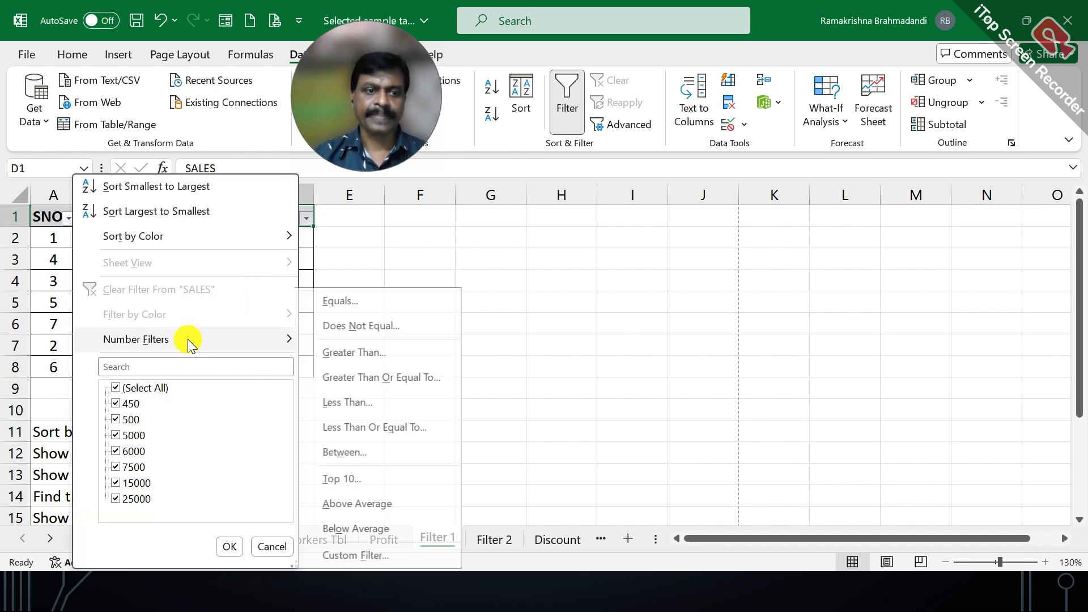
pyautogui.click(351, 453)
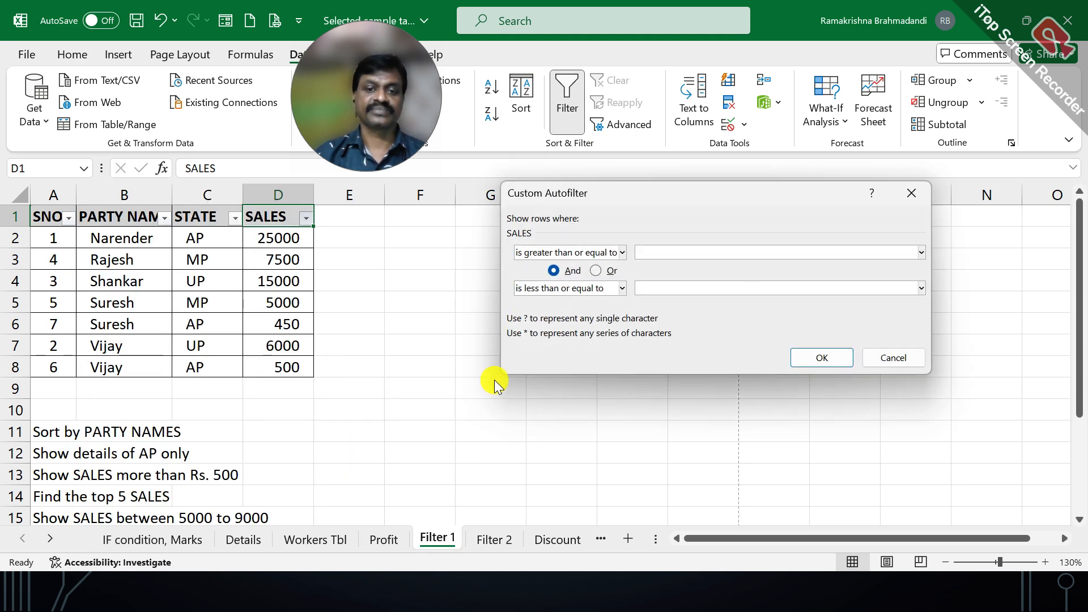
pyautogui.write('5000')
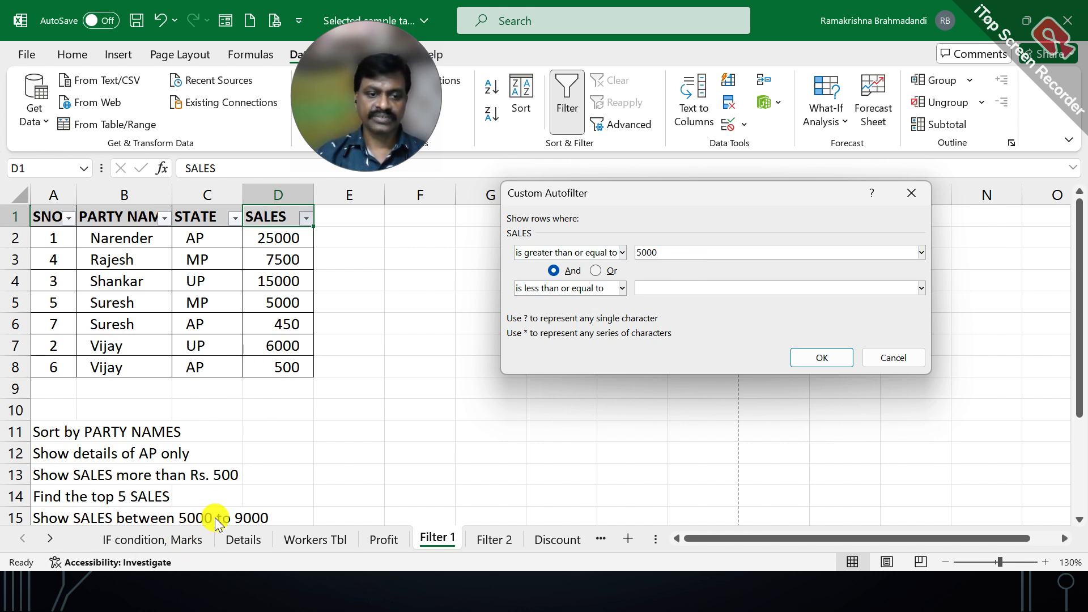
pyautogui.click(650, 286)
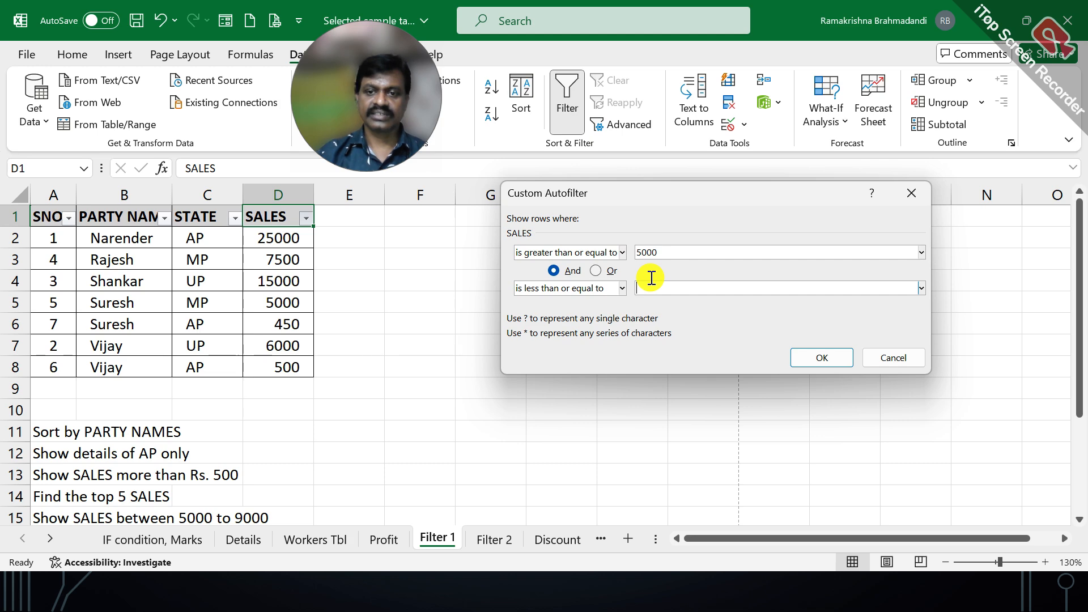
pyautogui.write('9000')
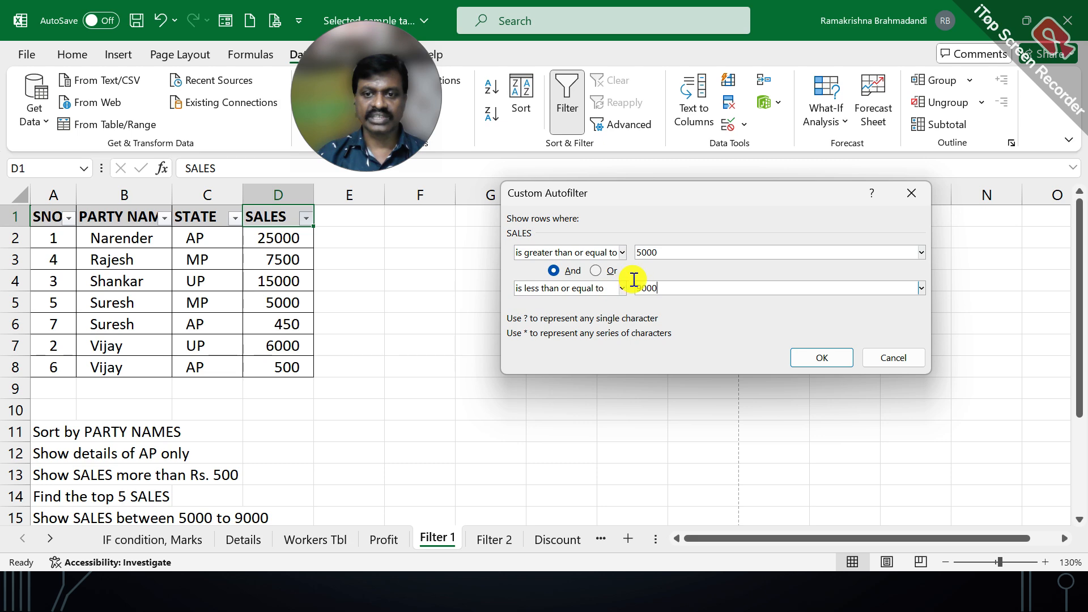
pyautogui.click(815, 348)
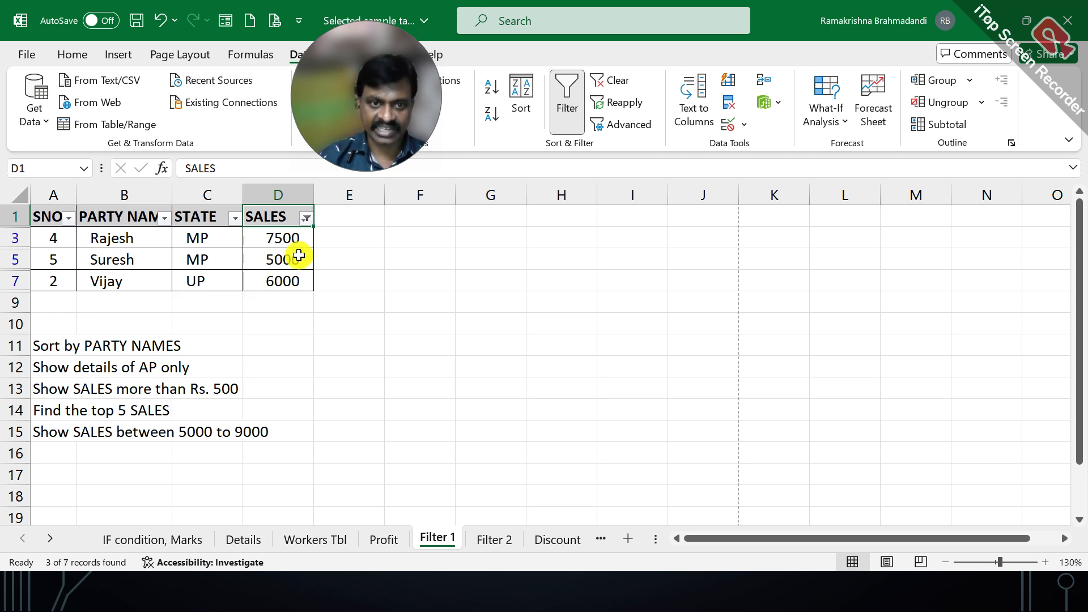
# - Clear the SALES range filter, and turn off filtering for the whole table
pyautogui.click(620, 86)
pyautogui.click(176, 322)
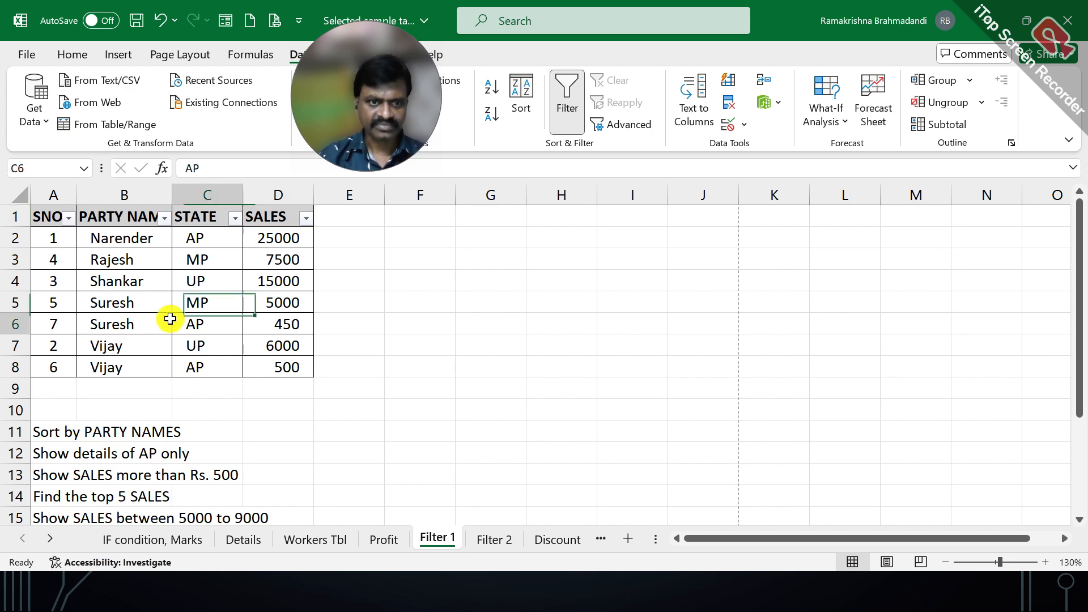
pyautogui.scroll(-1, 94, 448)
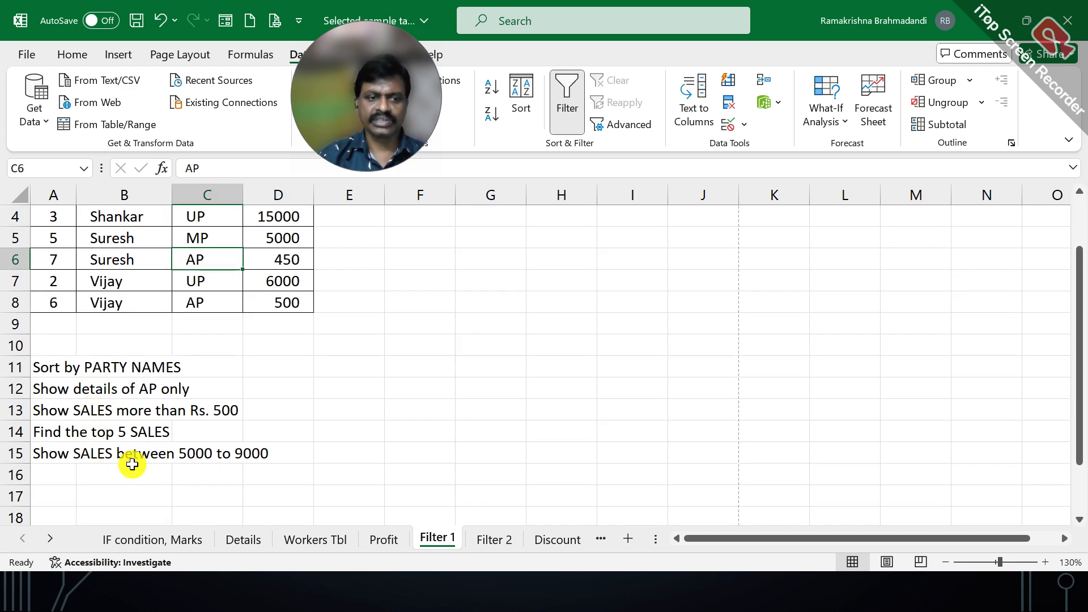
pyautogui.scroll(1, 128, 461)
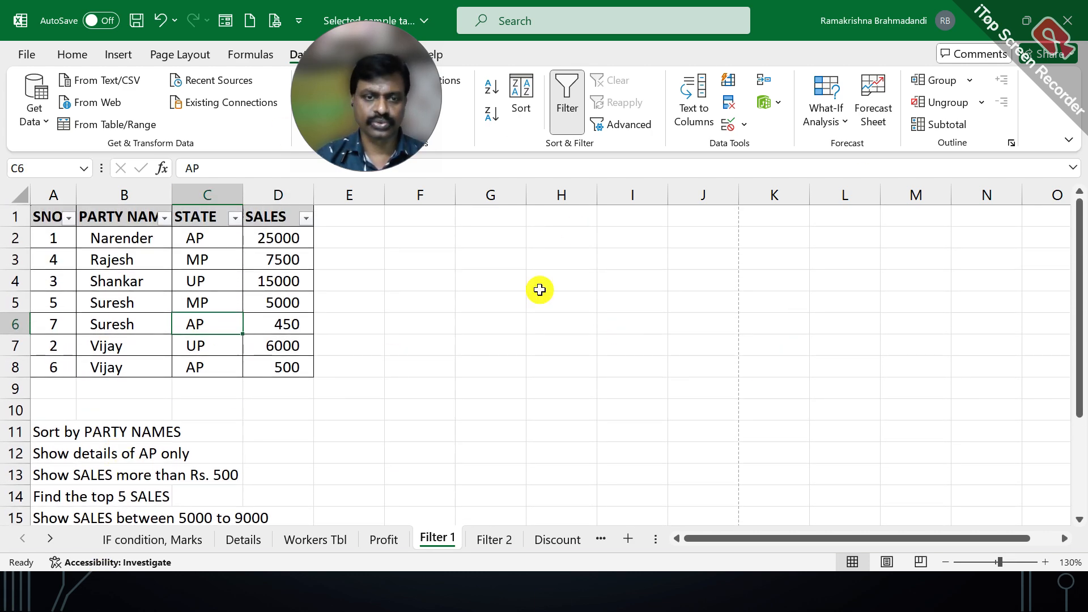
pyautogui.click(220, 280)
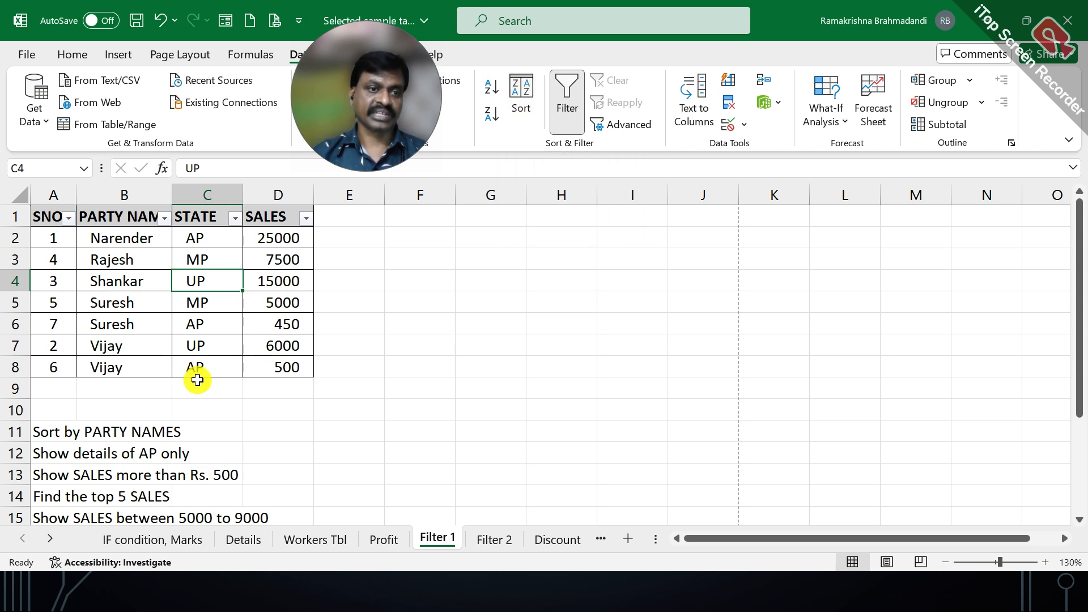
pyautogui.click(567, 95)
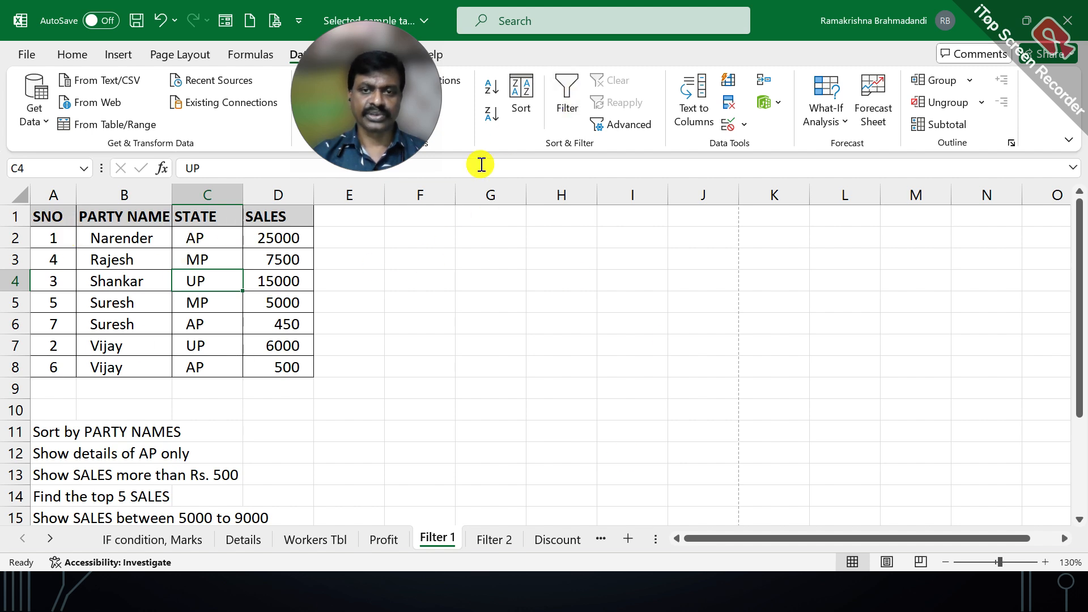
# - Start a custom sort of the table with PARTY NAME as the first level, sorted on cell values from A to Z
pyautogui.click(520, 92)
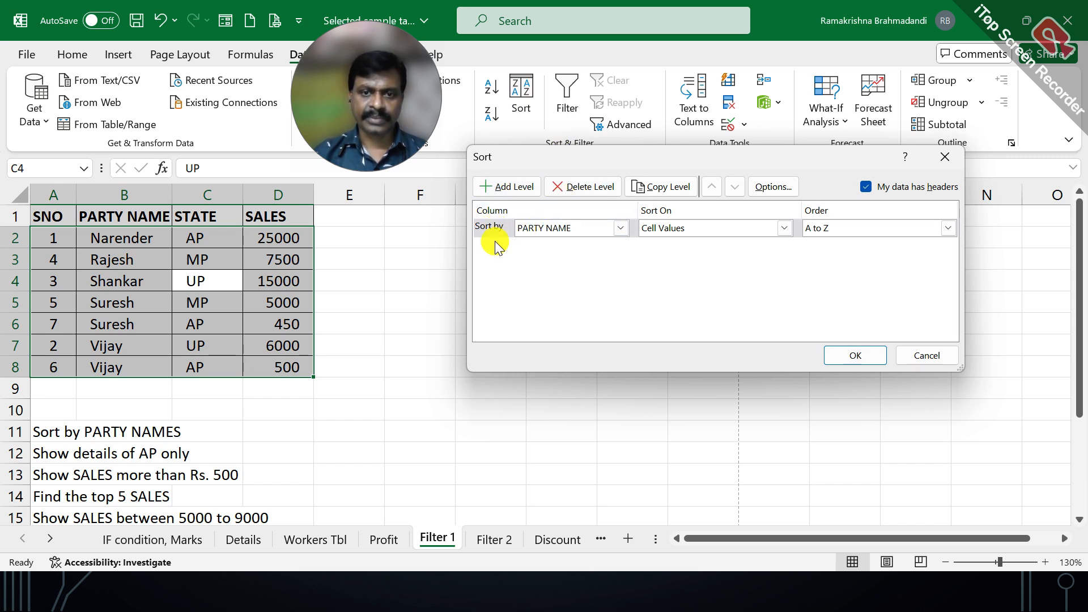
pyautogui.click(622, 227)
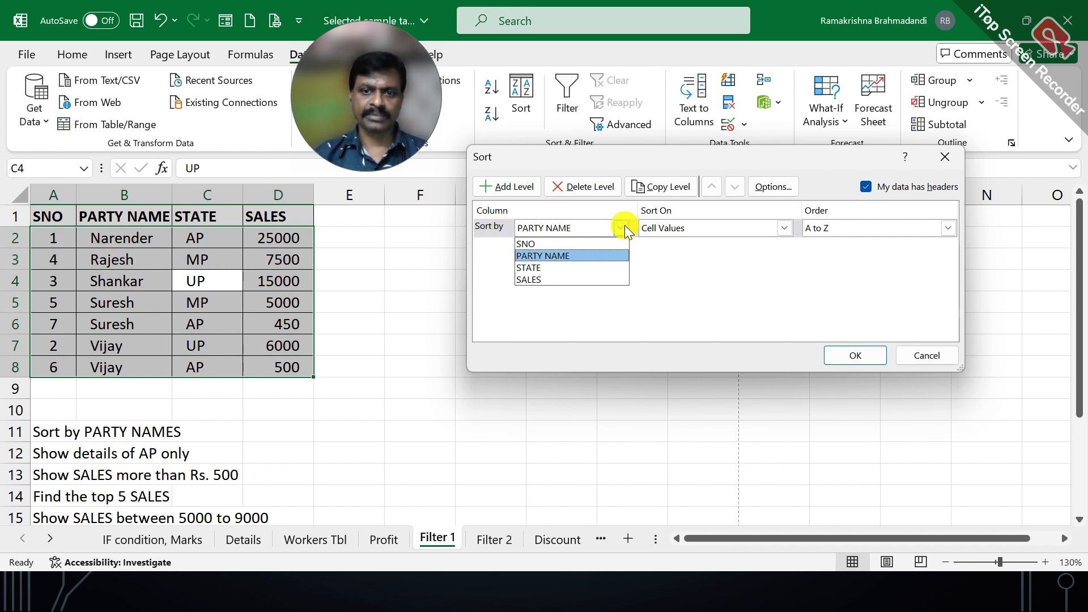
pyautogui.click(545, 257)
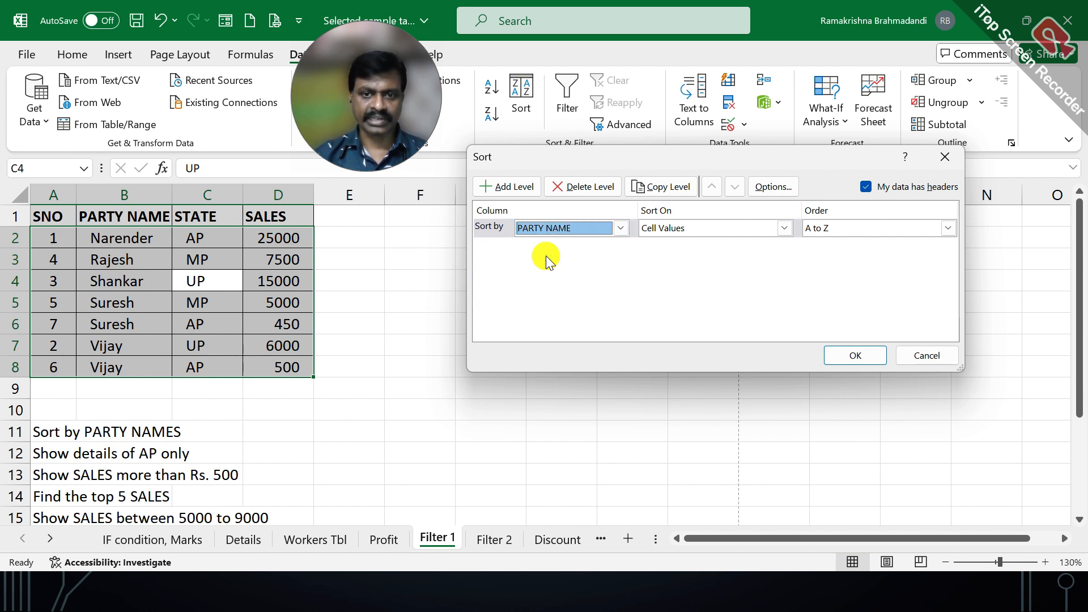
pyautogui.click(716, 227)
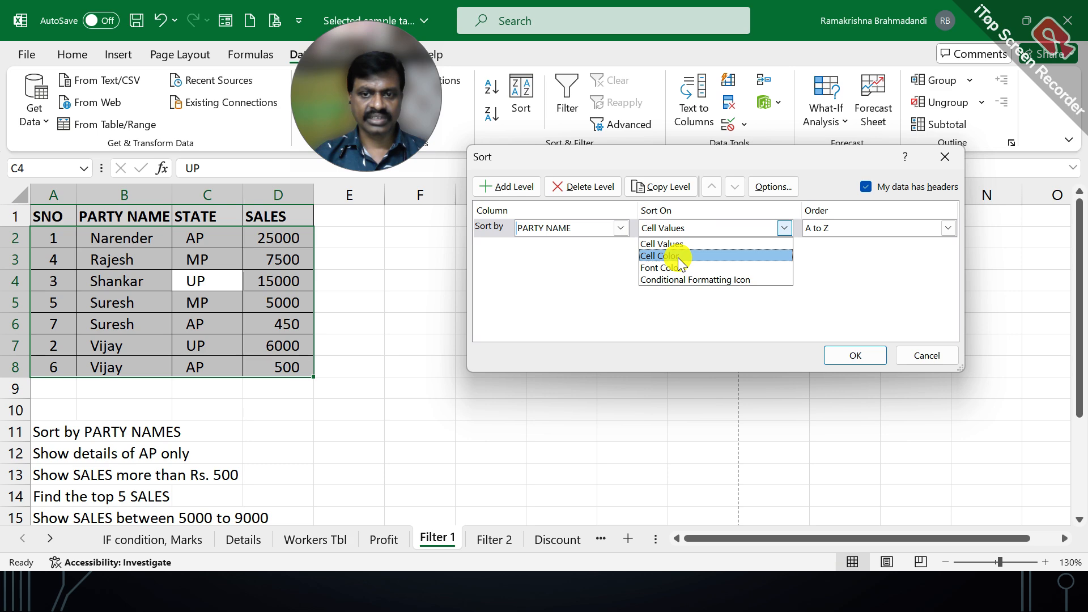
pyautogui.click(695, 301)
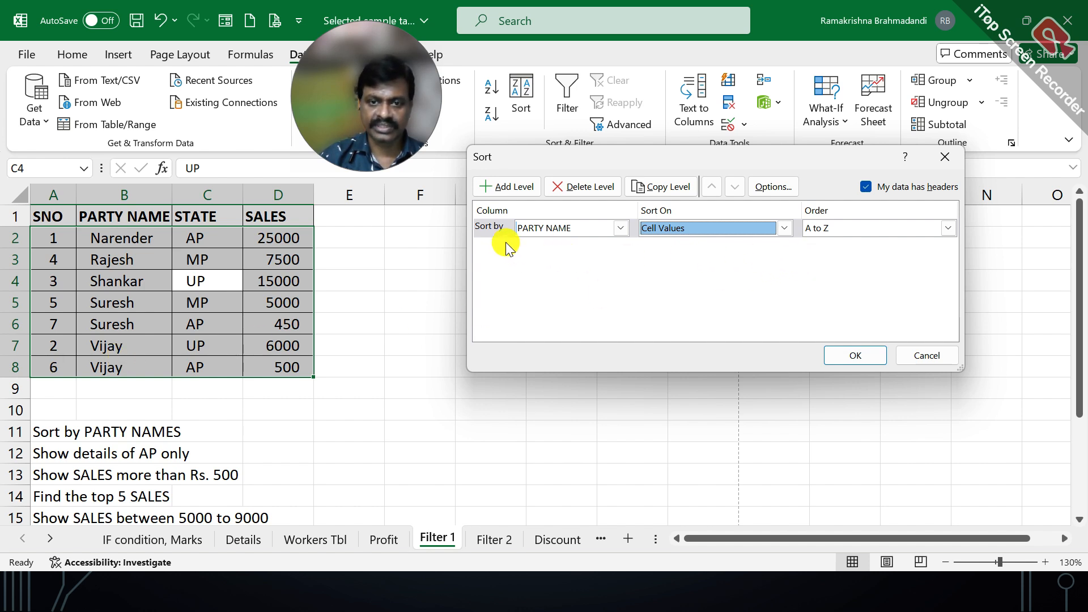
# - Add SALES as the second sort level, on cell values from smallest to largest, and apply the sort to the table
pyautogui.click(516, 188)
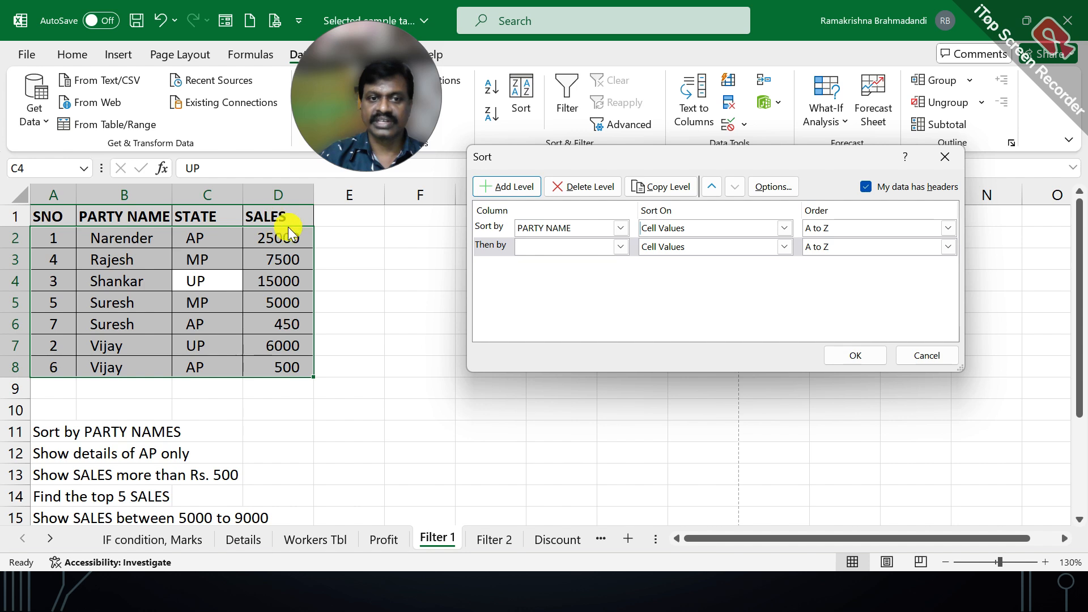
pyautogui.click(620, 246)
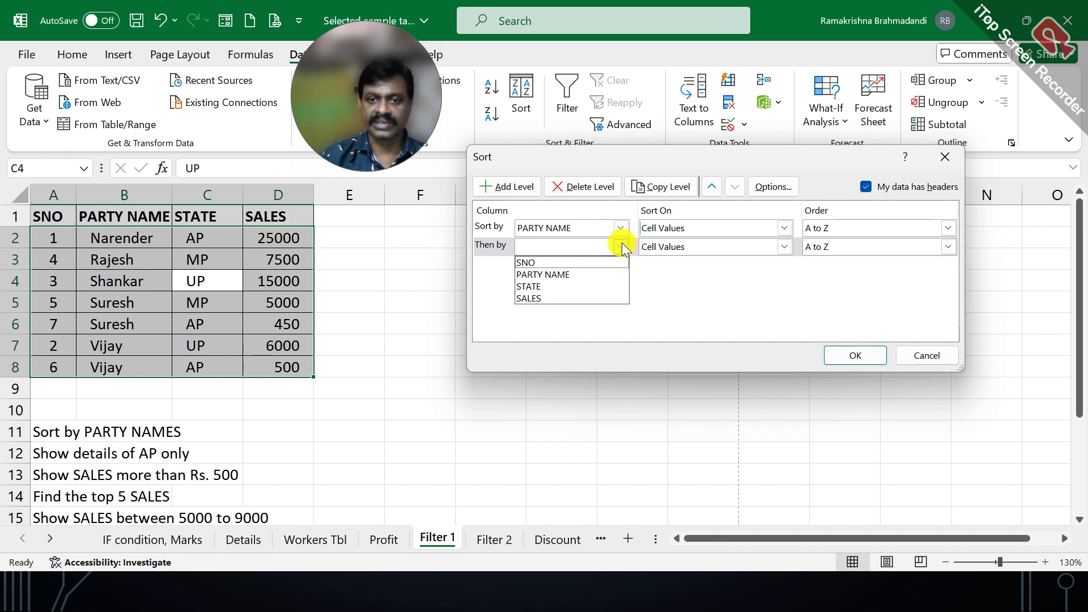
pyautogui.click(546, 297)
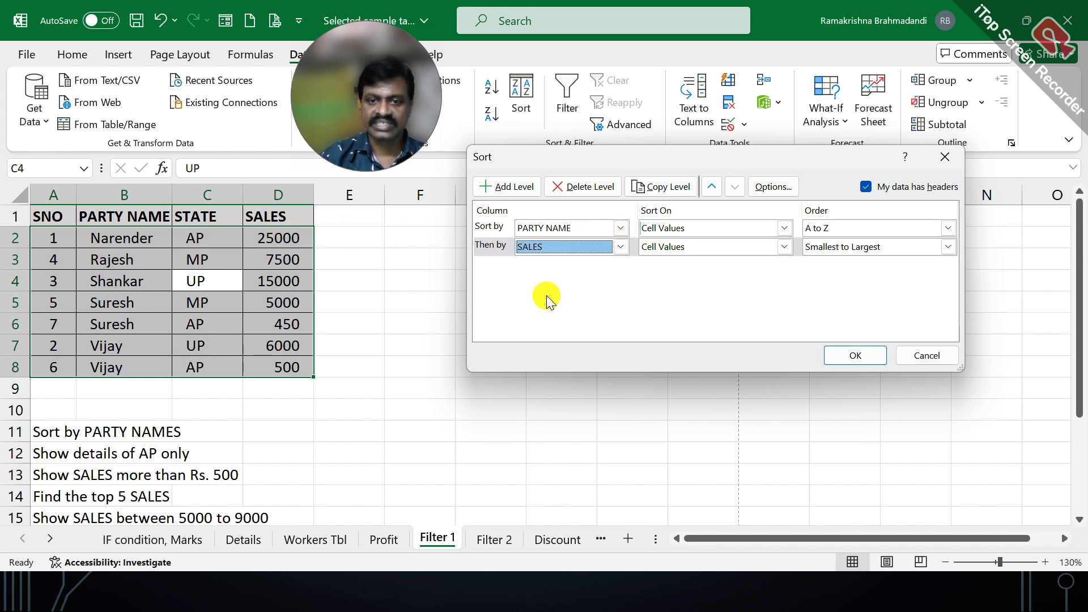
pyautogui.click(868, 249)
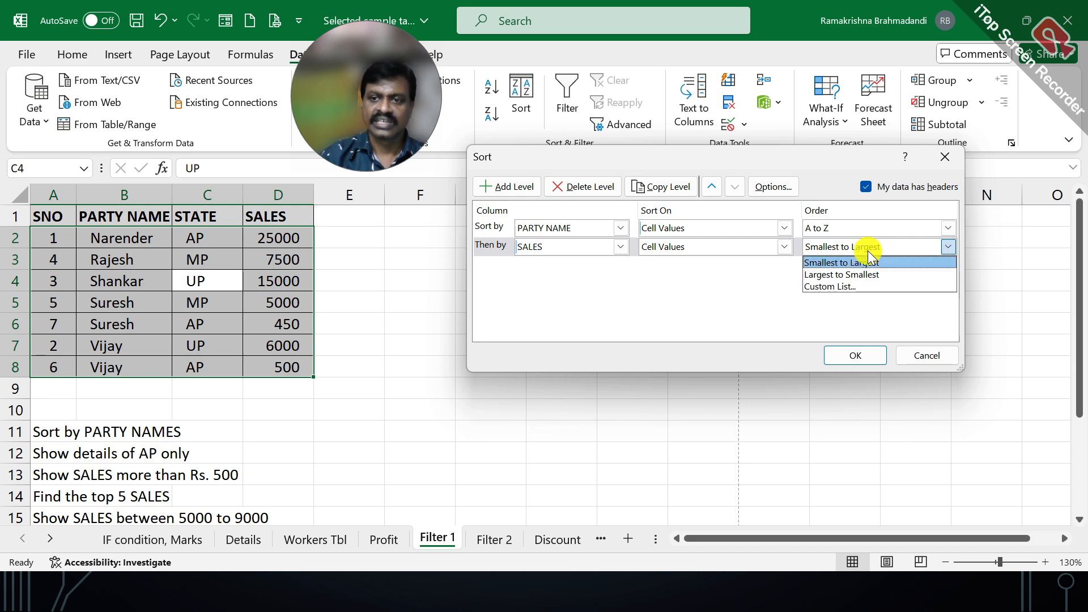
pyautogui.click(852, 275)
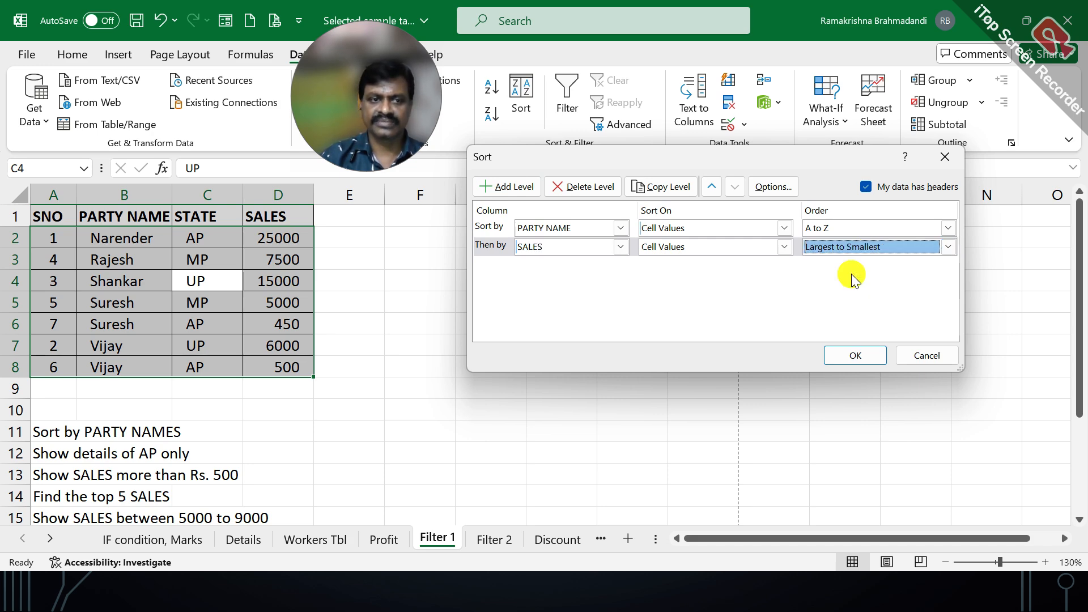
pyautogui.click(851, 247)
pyautogui.click(852, 263)
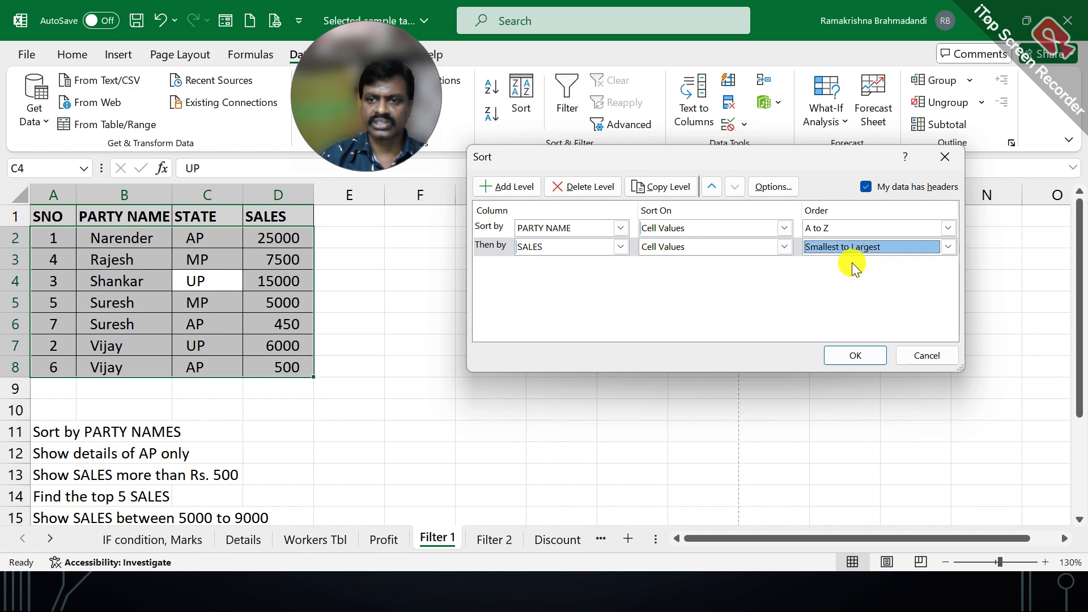
pyautogui.click(854, 356)
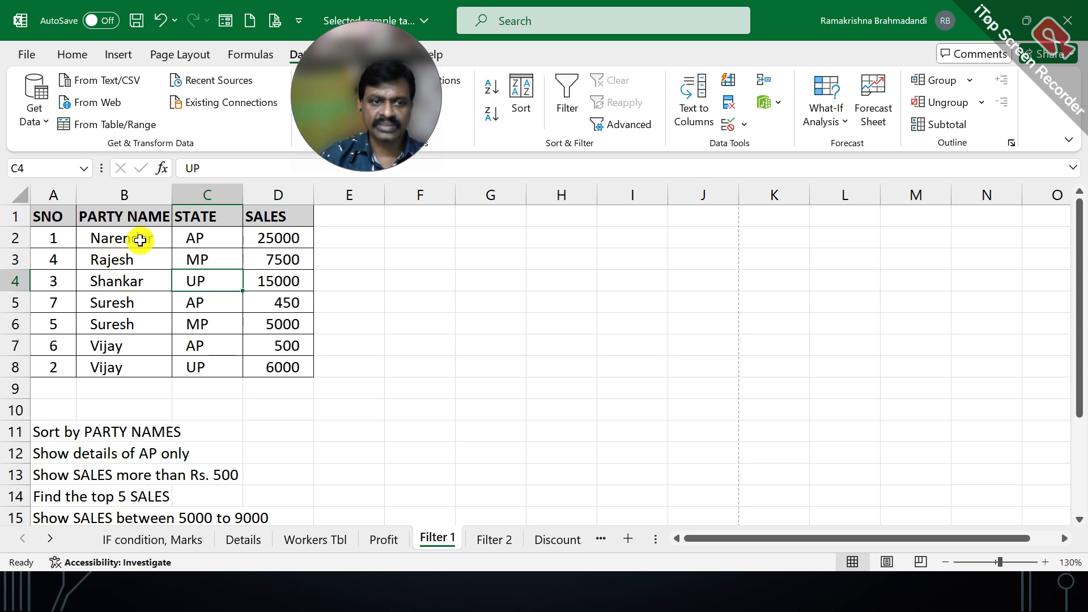
# - Undo the two-level sort to compare the row order, redo it, and deselect the table
pyautogui.click(161, 15)
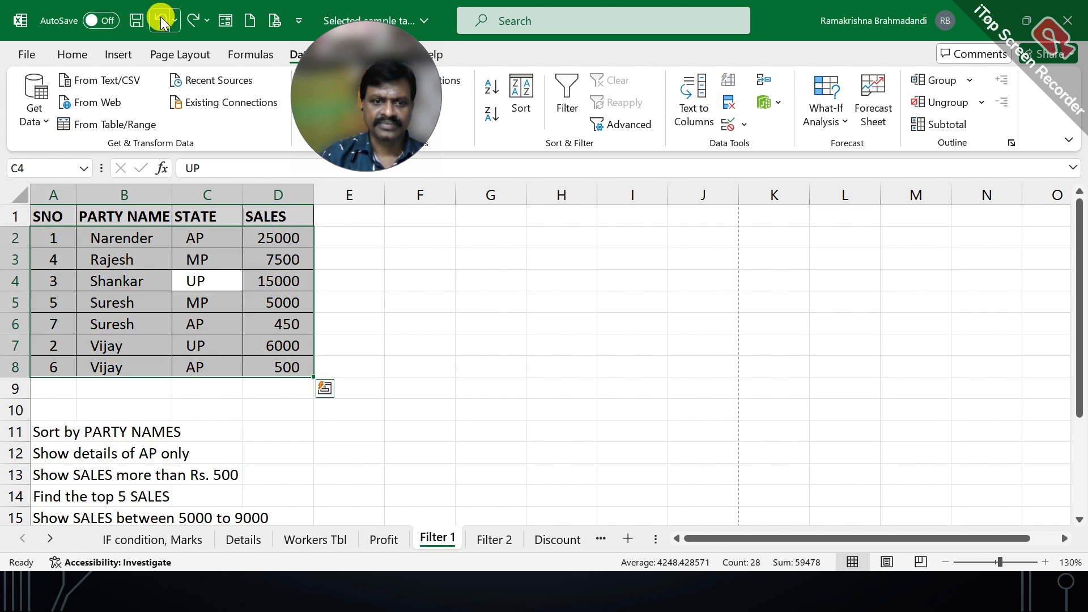
pyautogui.click(184, 20)
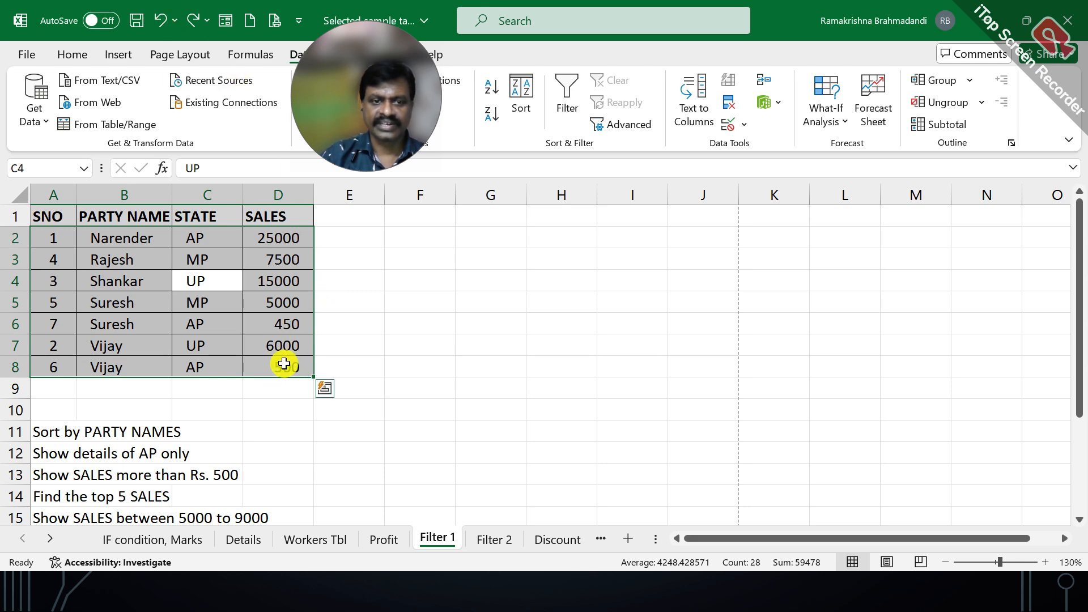
pyautogui.click(193, 20)
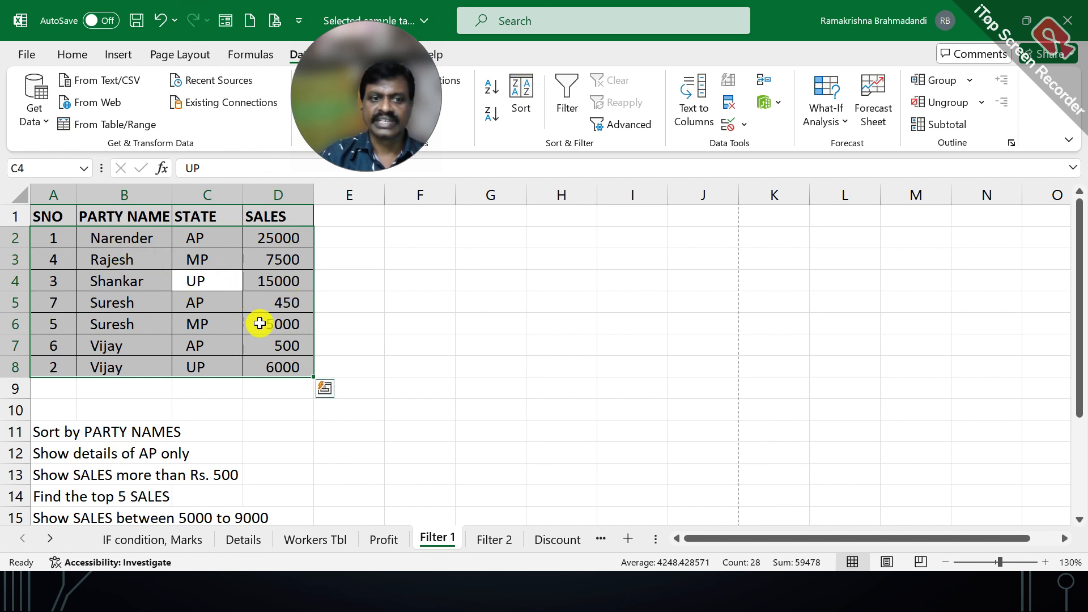
pyautogui.click(132, 255)
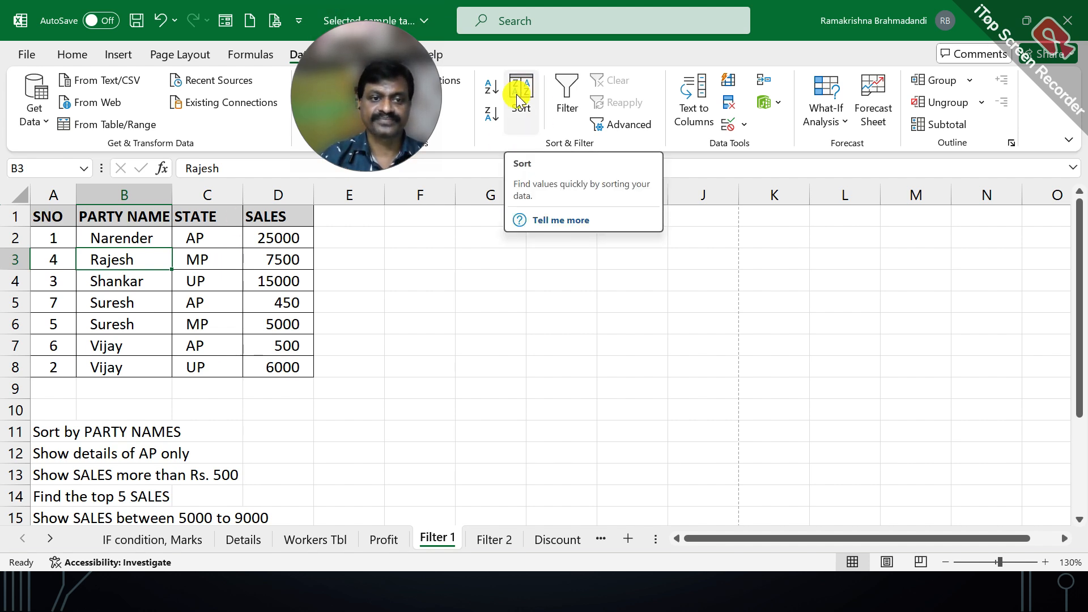
pyautogui.click(208, 281)
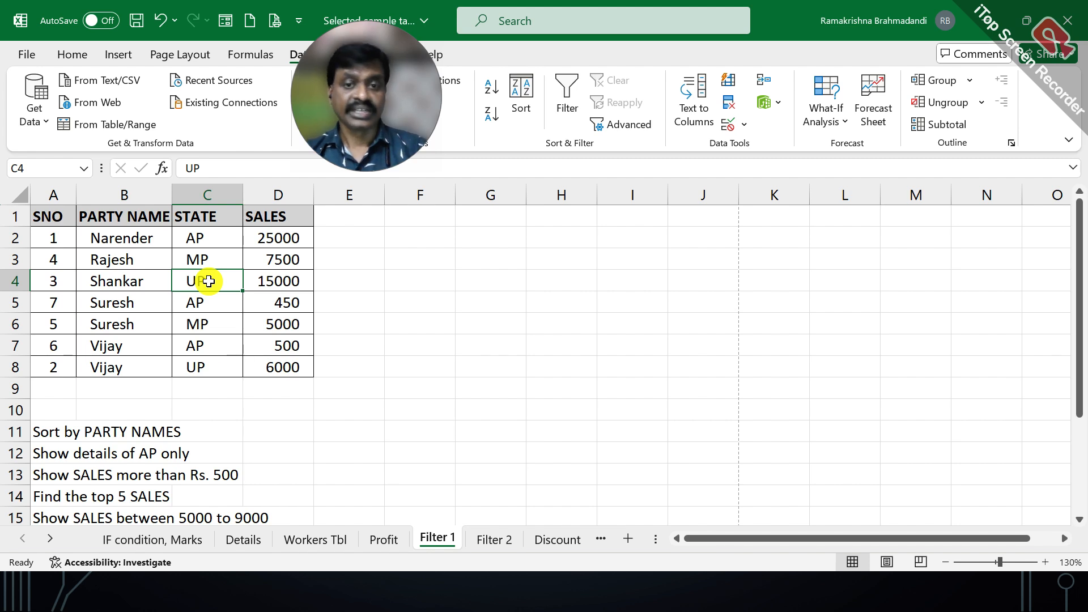